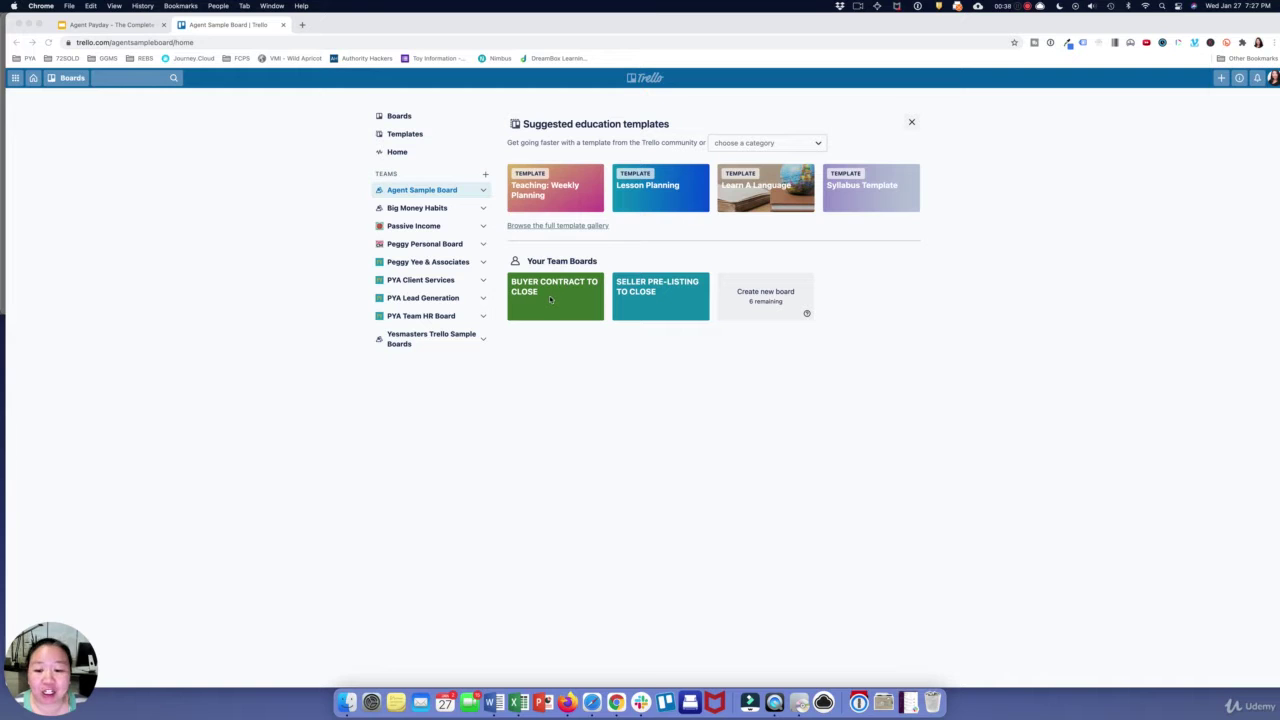
Open the BUYER CONTRACT TO CLOSE board from Your Team Boards.
click(548, 297)
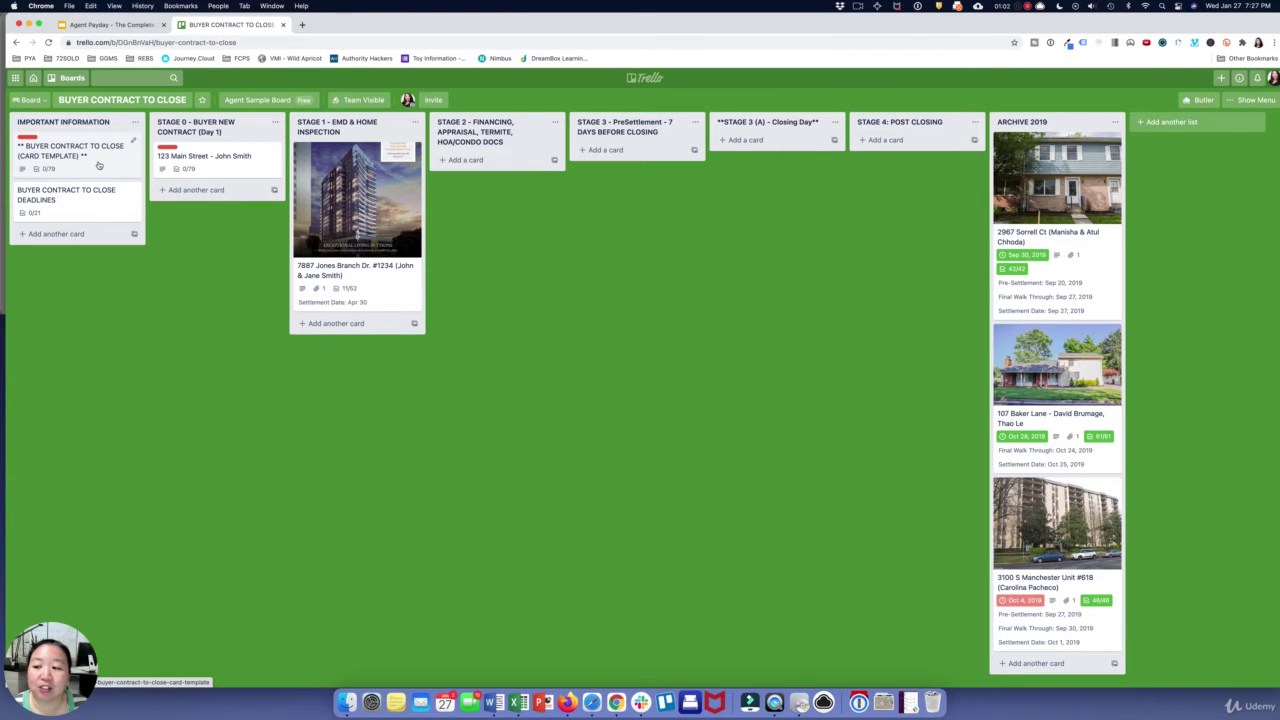
Open the '** BUYER CONTRACT TO CLOSE (CARD TEMPLATE) **' card in the Important Information list.
click(98, 163)
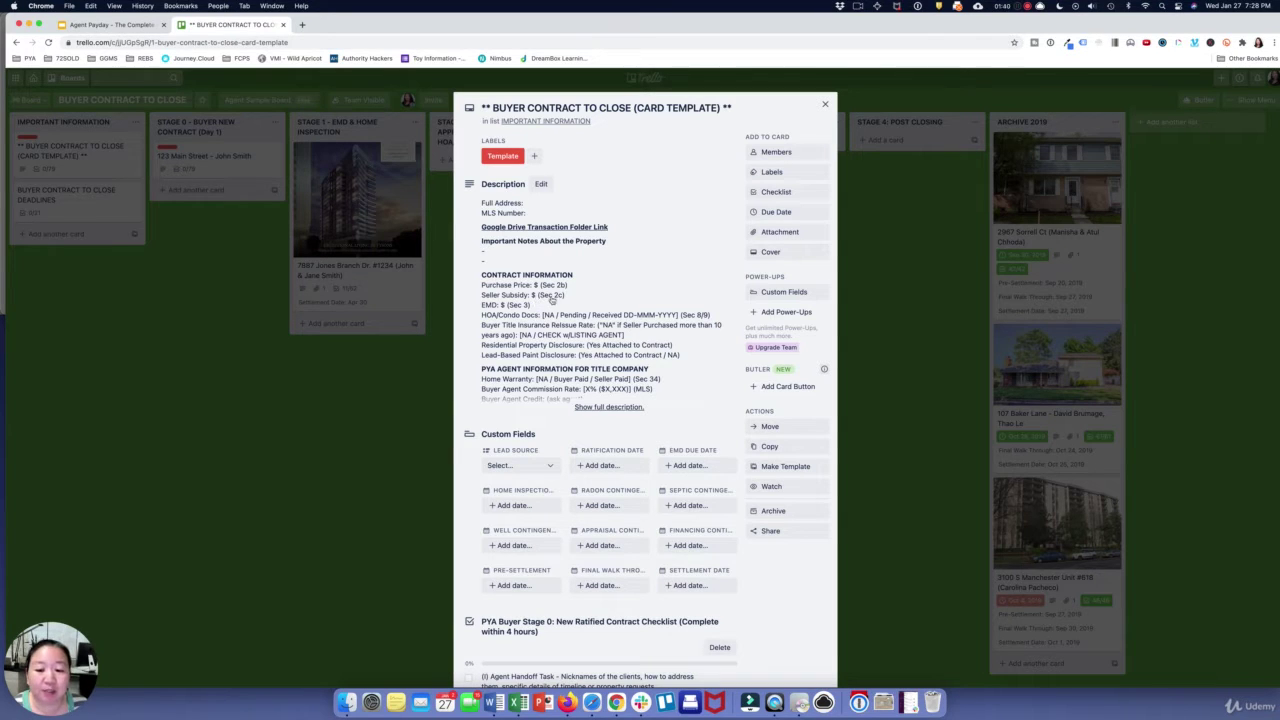
Expand the template's full description and review its contingency, contact, vendor and utility sections.
click(598, 407)
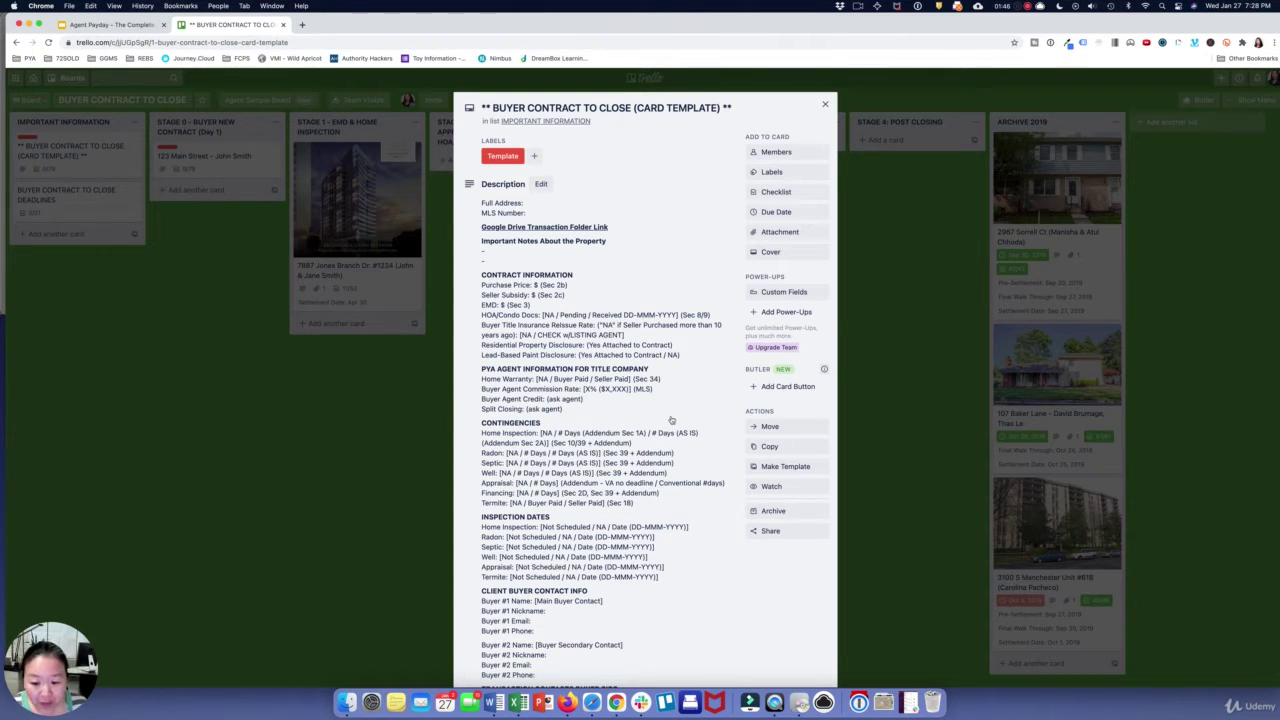
scroll(670, 506, down, 1)
scroll(670, 506, down, 1)
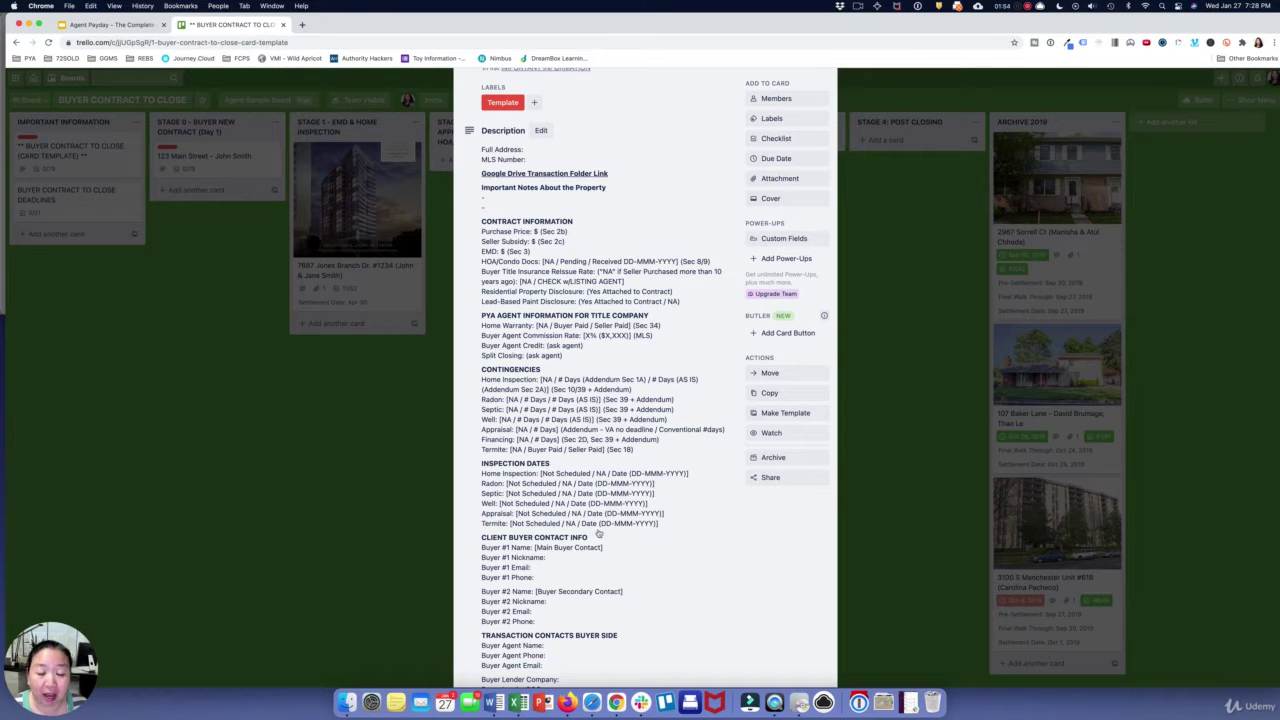
scroll(598, 540, down, 2)
scroll(593, 550, down, 1)
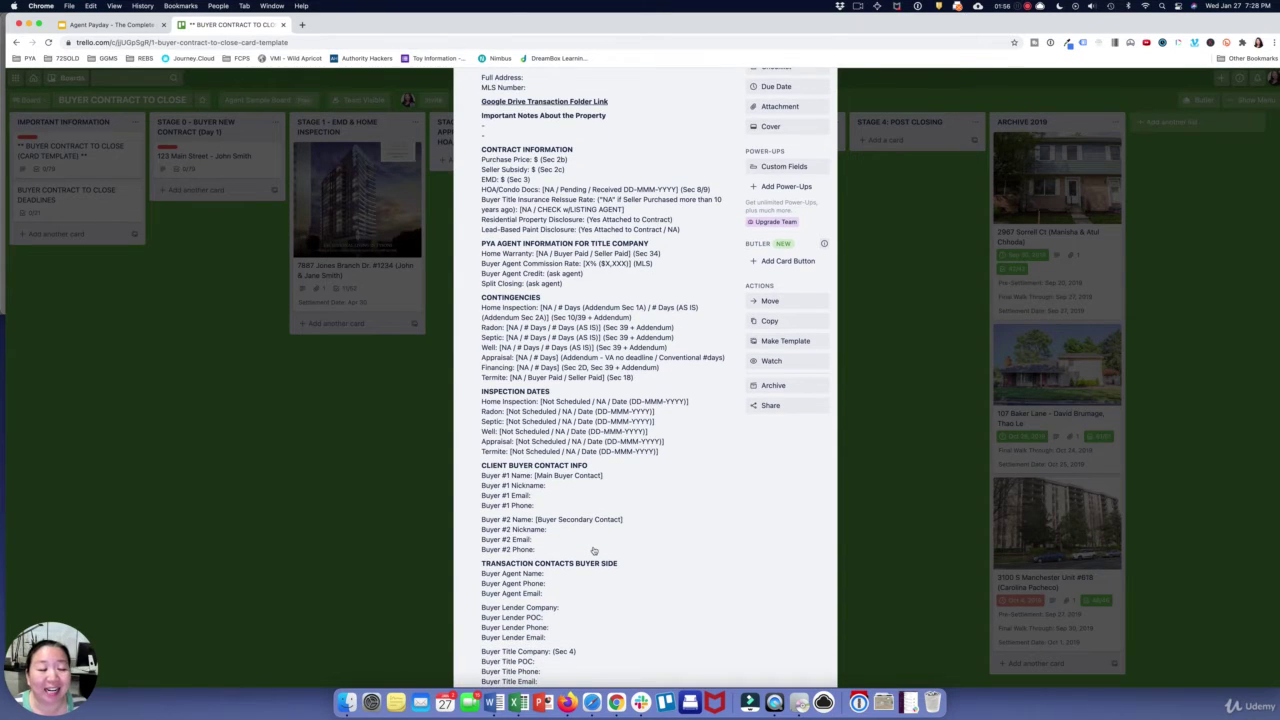
scroll(593, 550, down, 5)
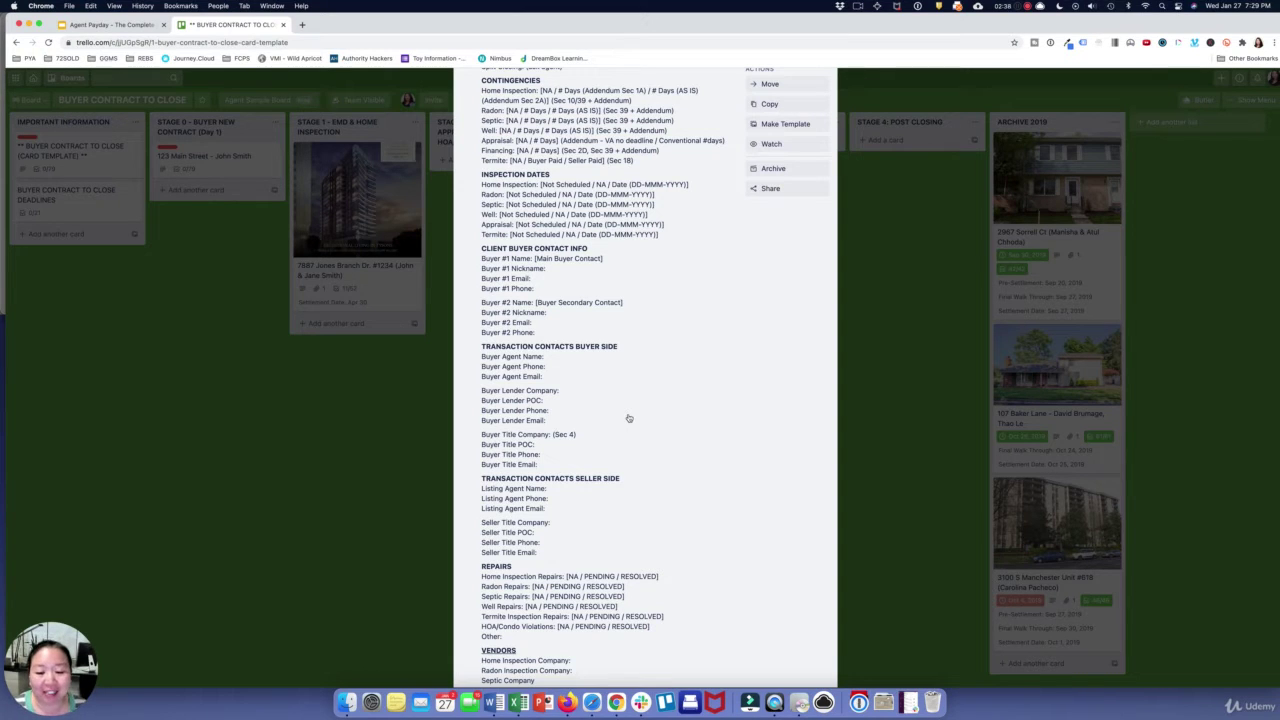
scroll(628, 418, down, 6)
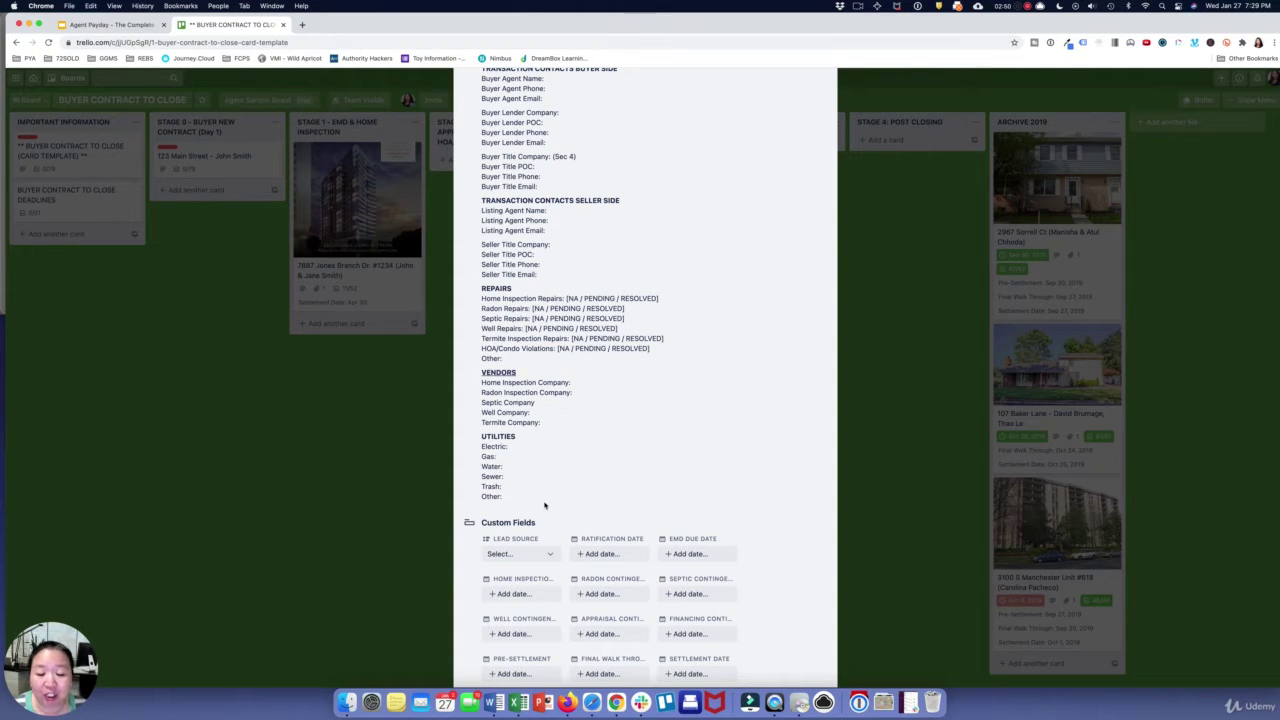
scroll(544, 505, down, 10)
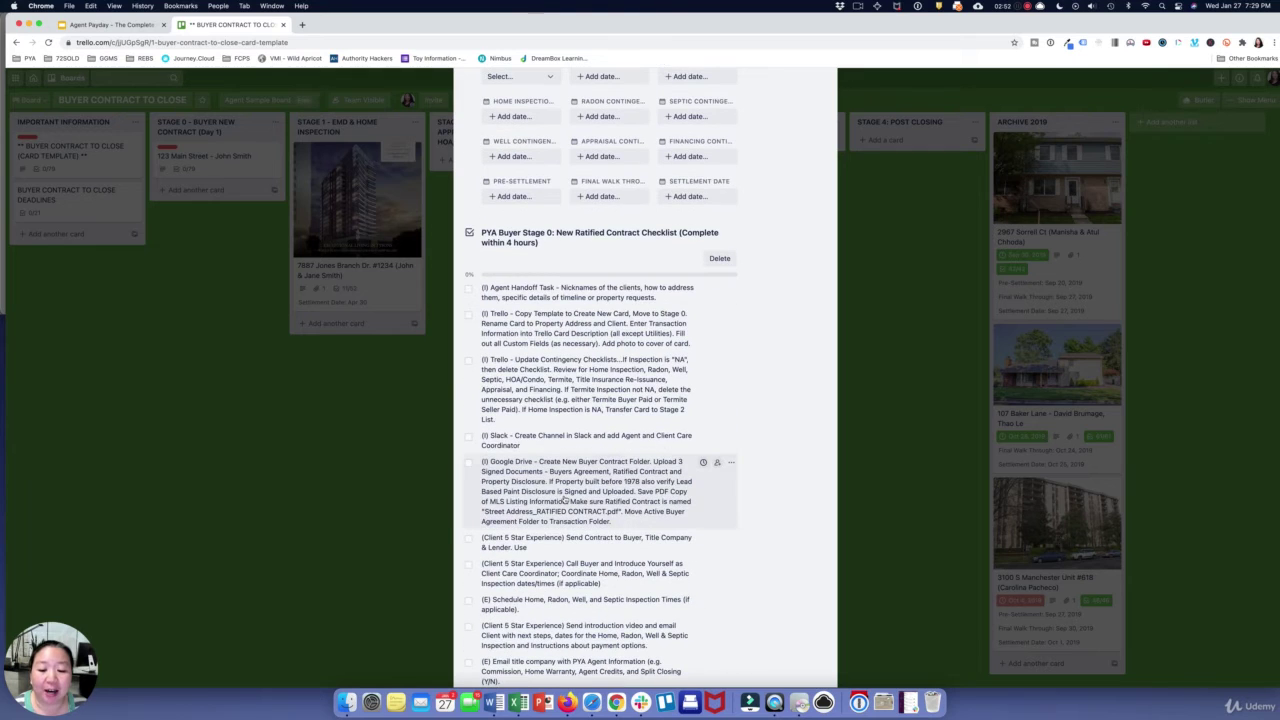
scroll(566, 499, down, 2)
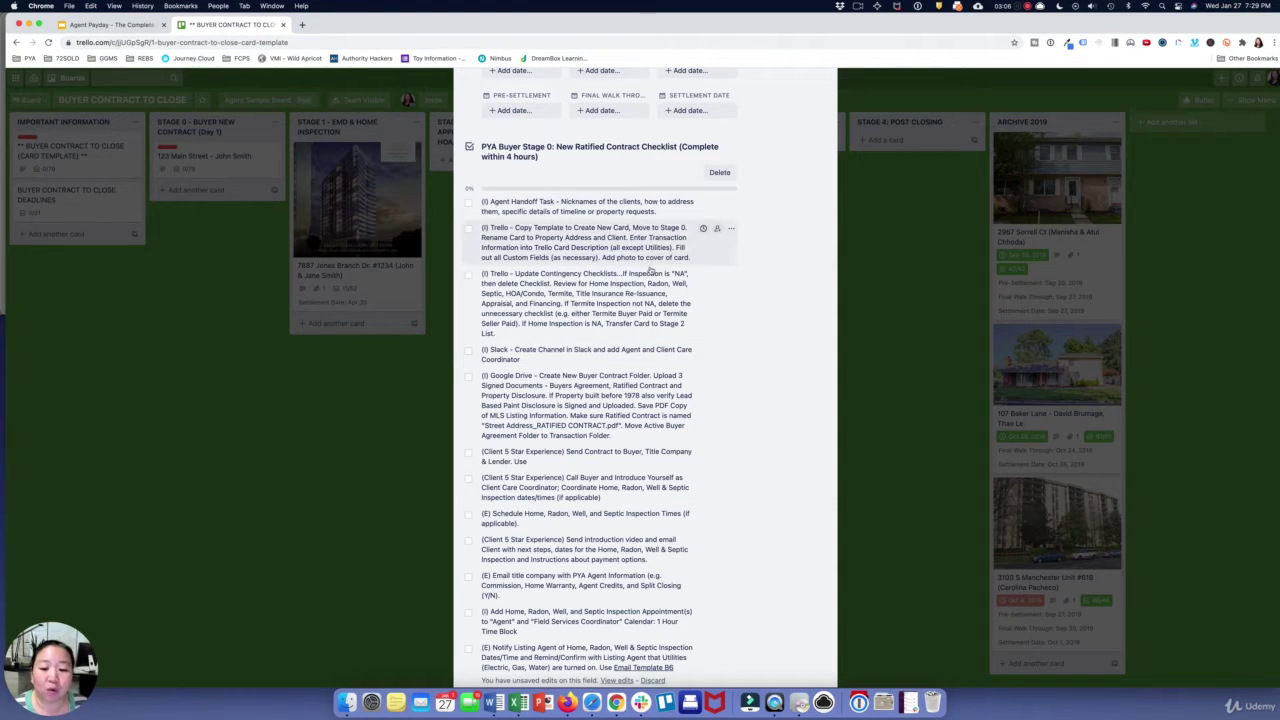
scroll(688, 521, down, 1)
scroll(688, 521, down, 3)
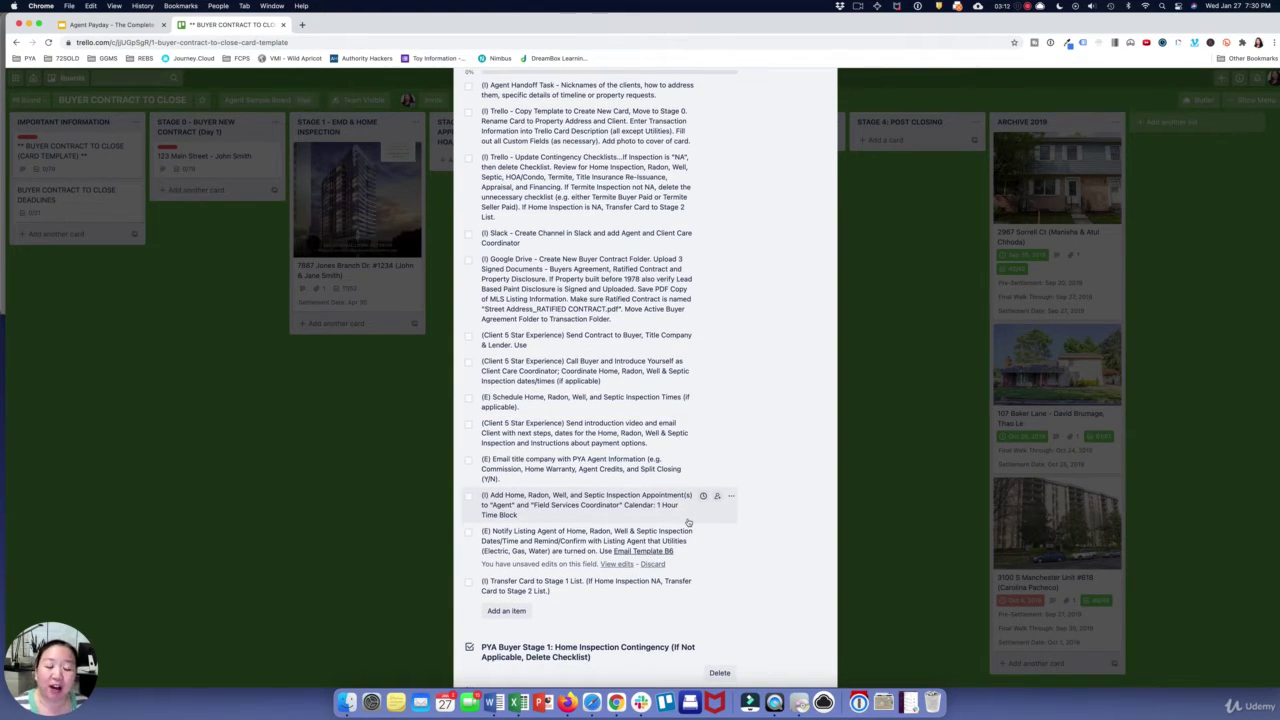
scroll(688, 521, down, 2)
scroll(688, 521, down, 10)
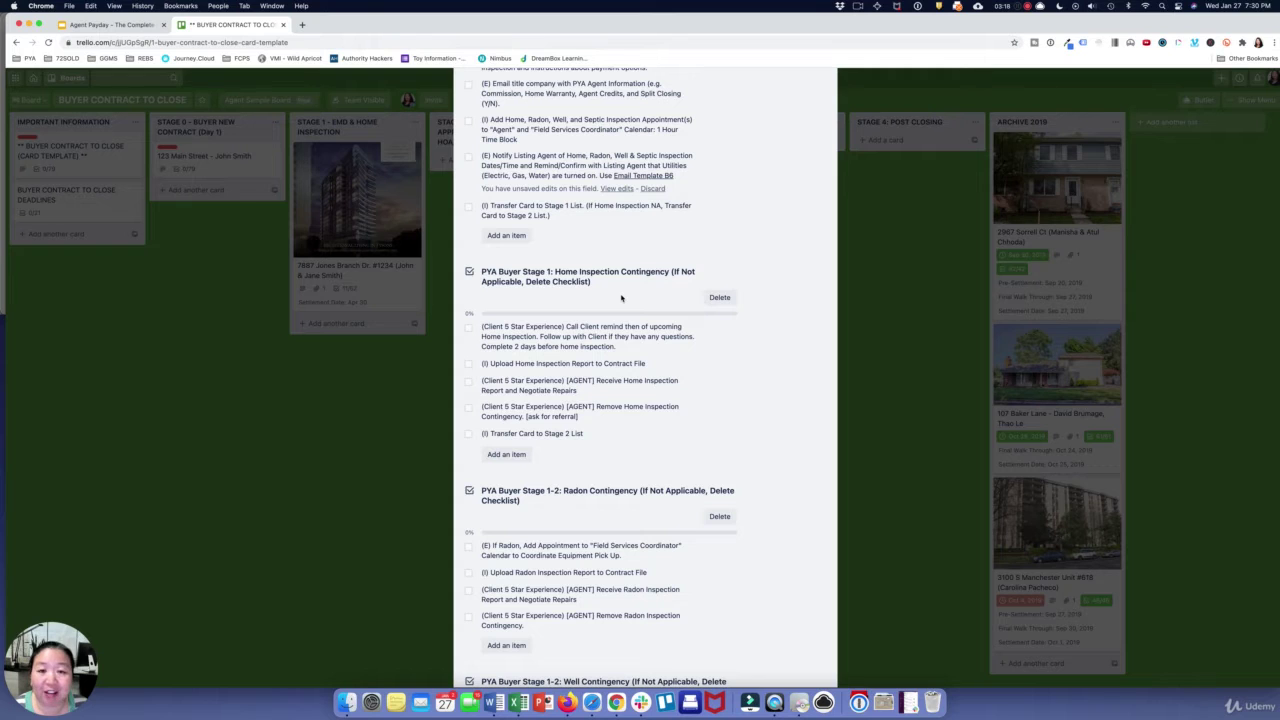
scroll(636, 440, down, 3)
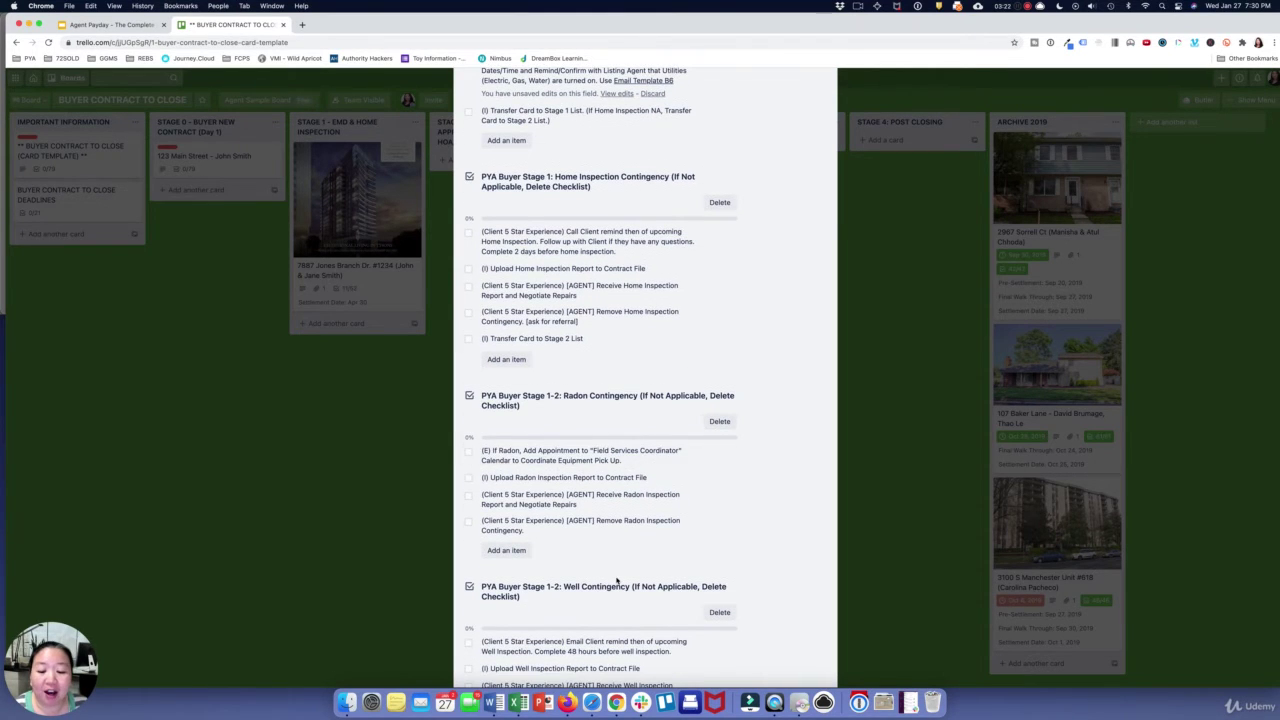
scroll(616, 580, down, 5)
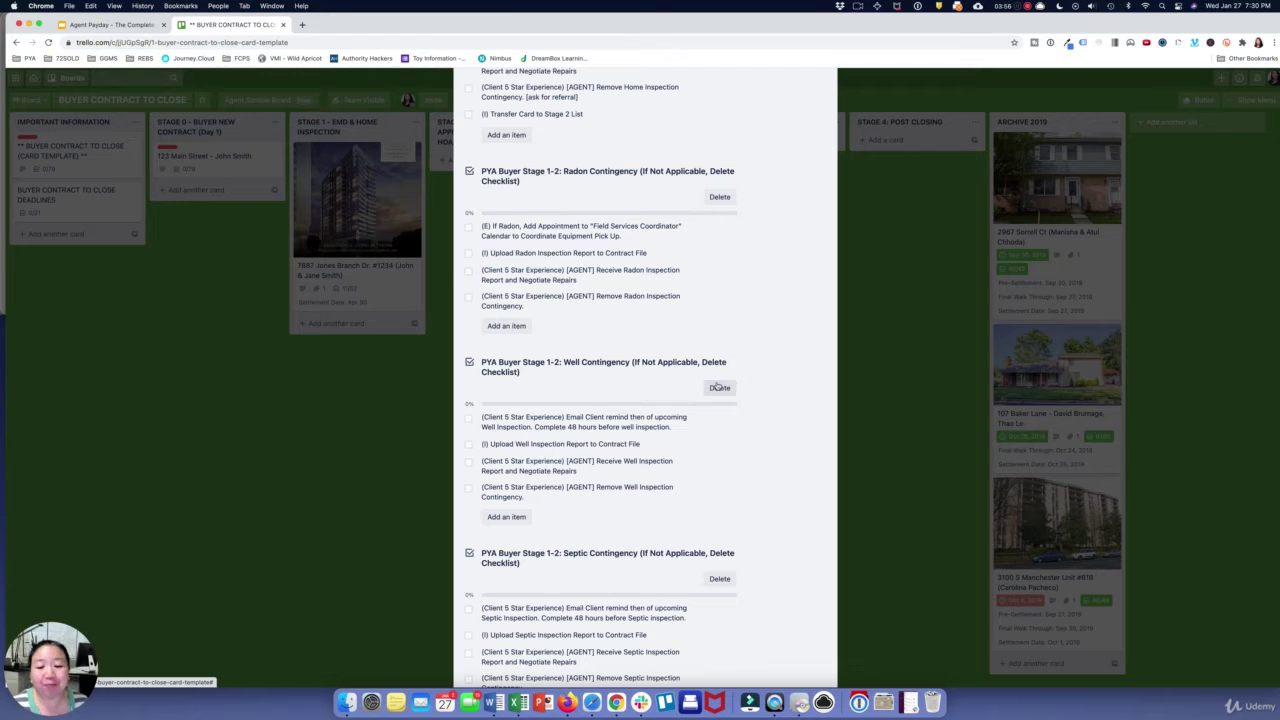
scroll(709, 440, down, 3)
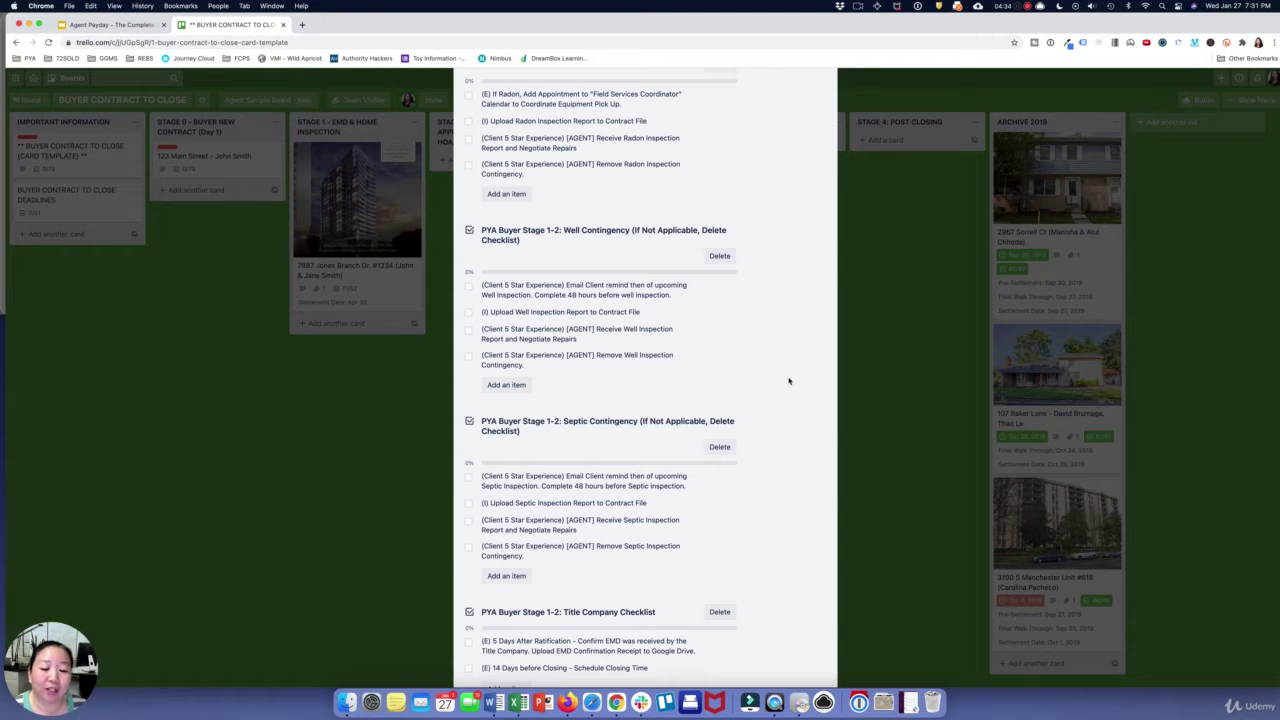
scroll(768, 480, down, 5)
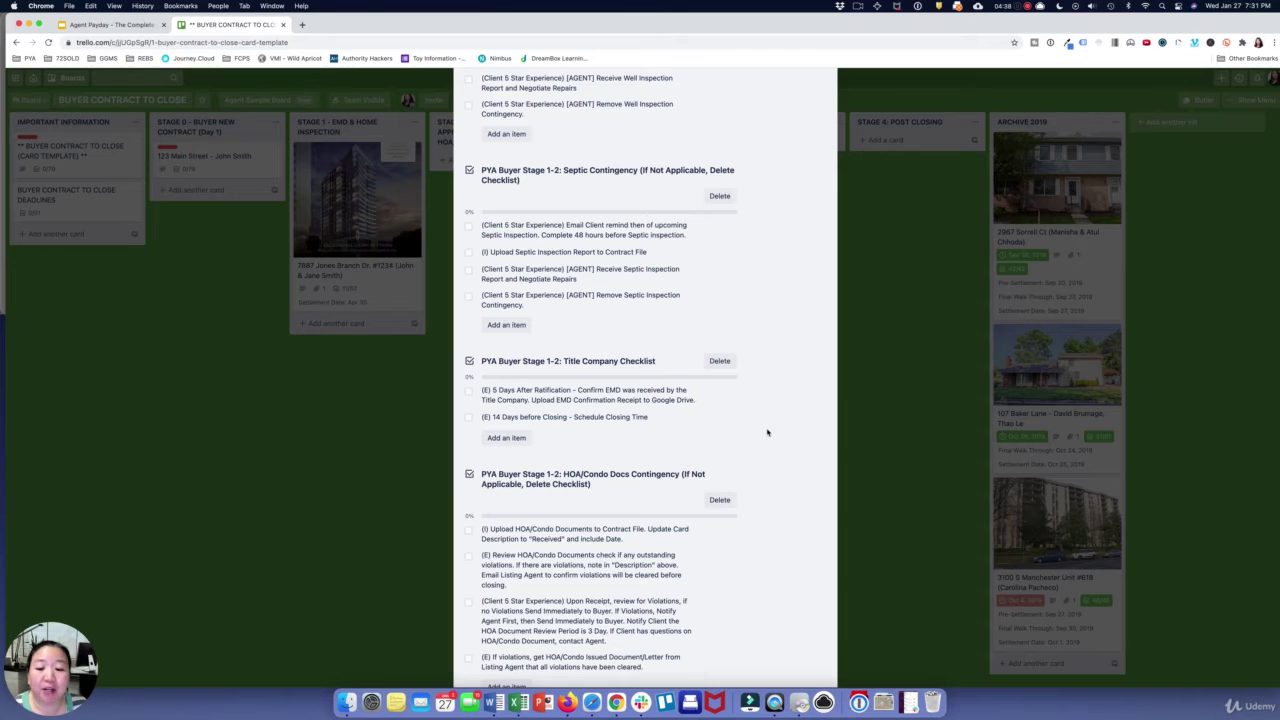
scroll(768, 432, down, 1)
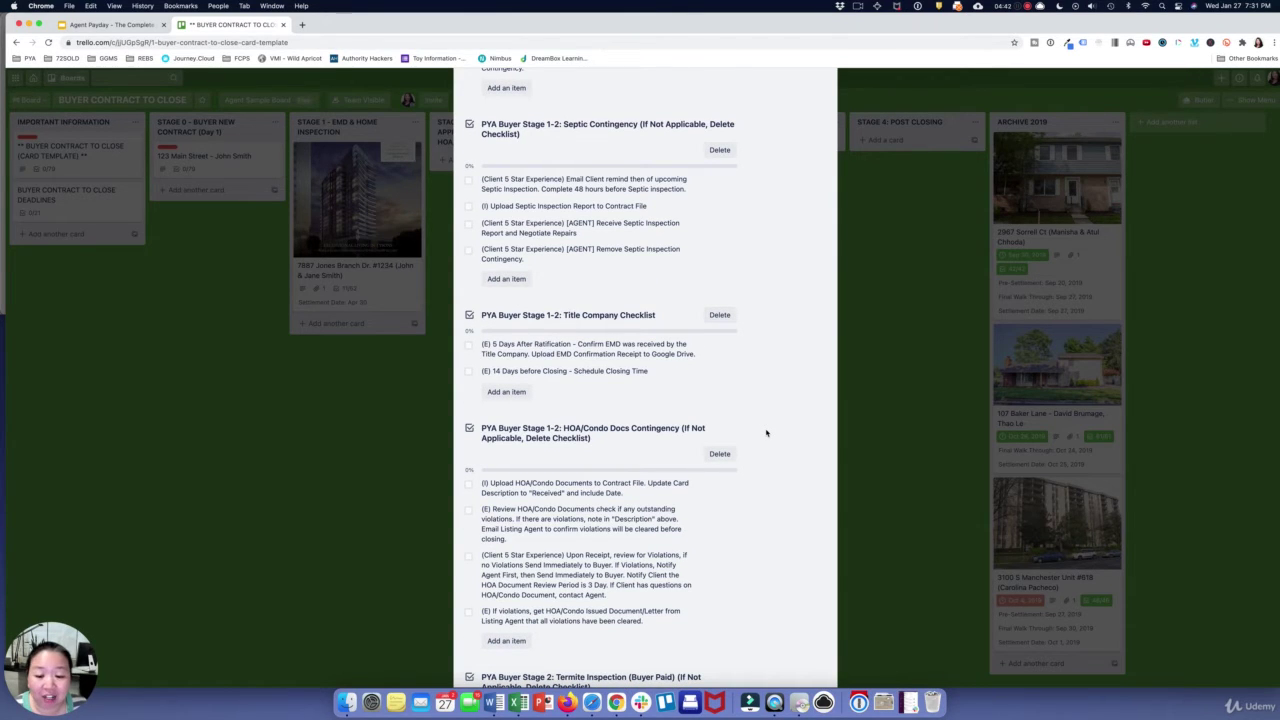
scroll(766, 432, down, 2)
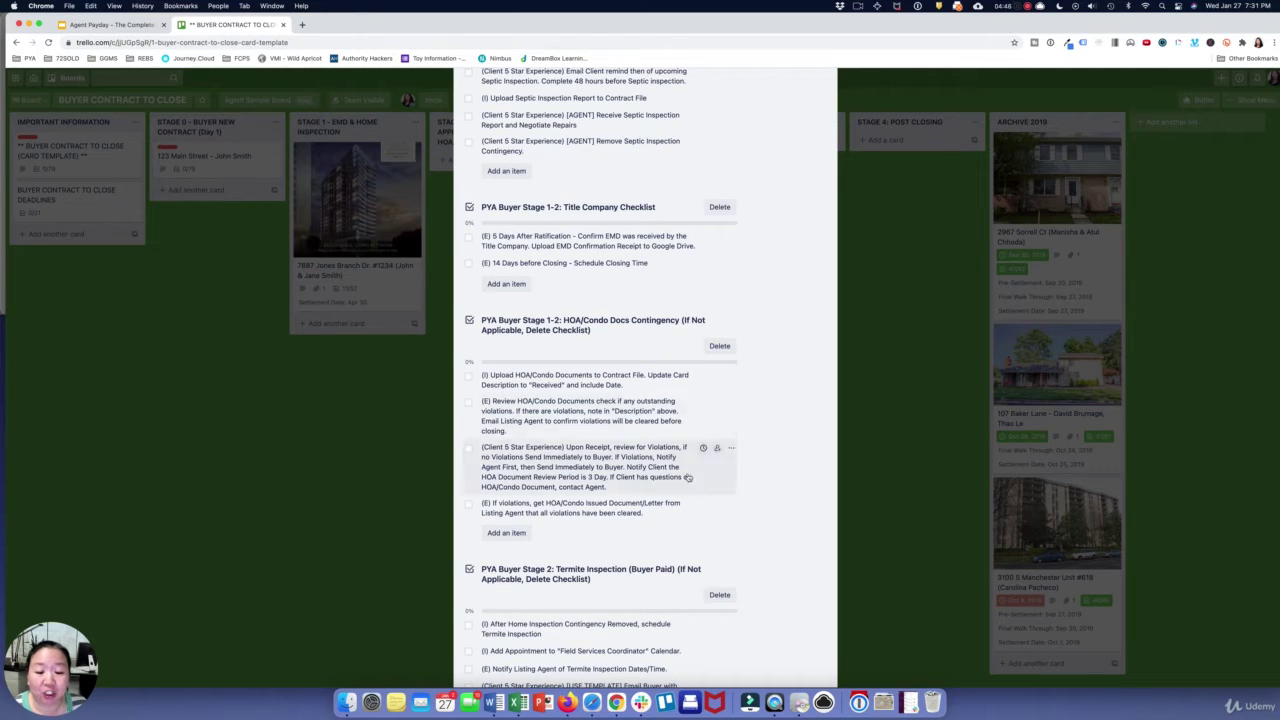
scroll(735, 497, down, 1)
scroll(735, 497, down, 5)
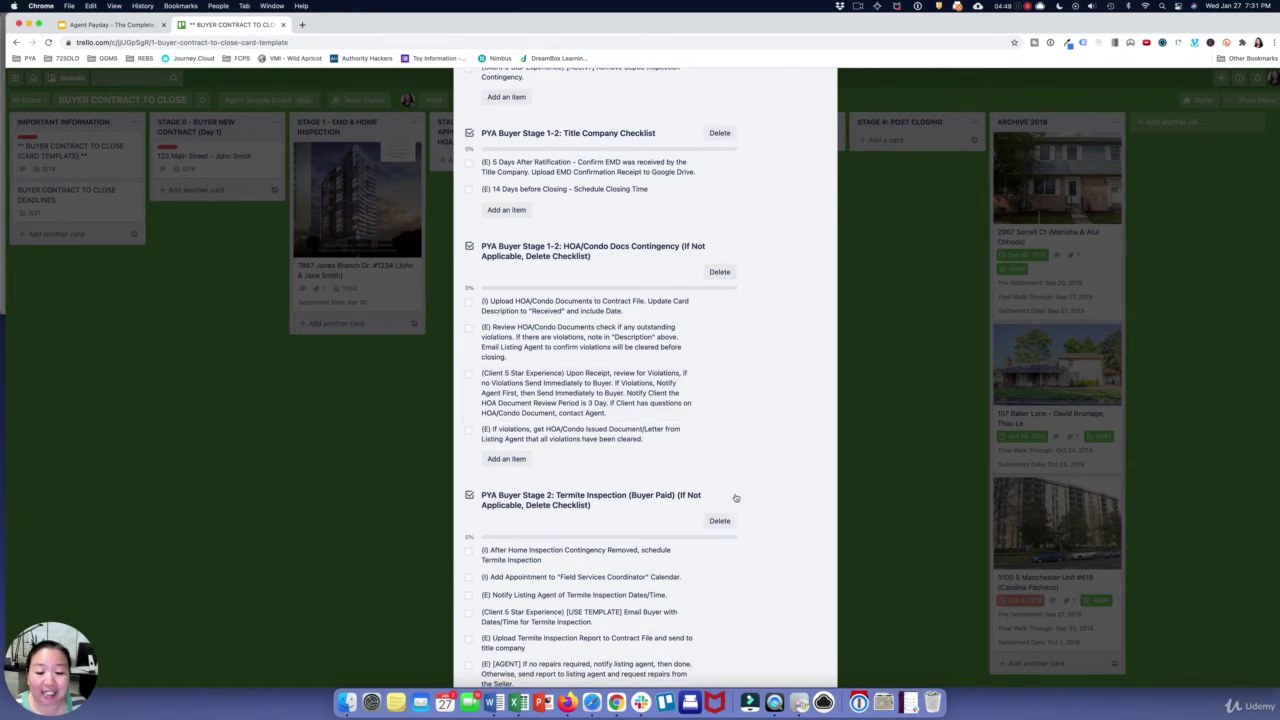
scroll(735, 497, down, 8)
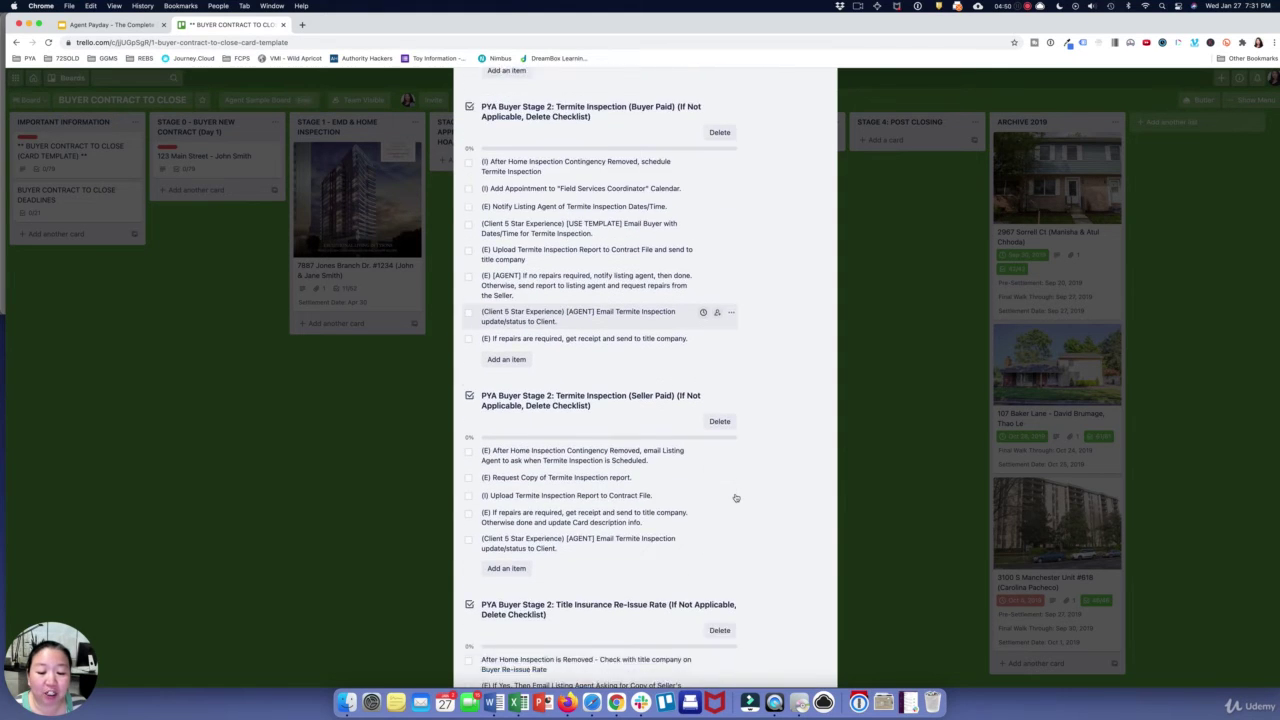
scroll(735, 497, down, 5)
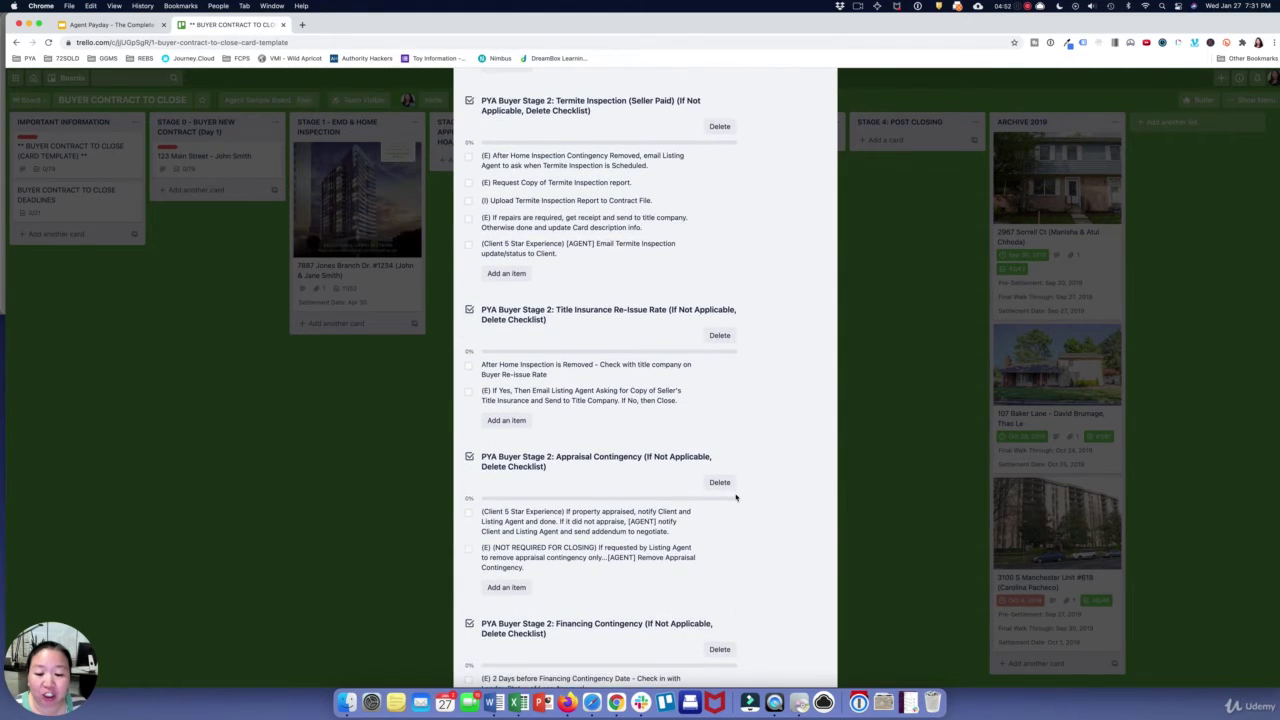
scroll(735, 497, down, 1)
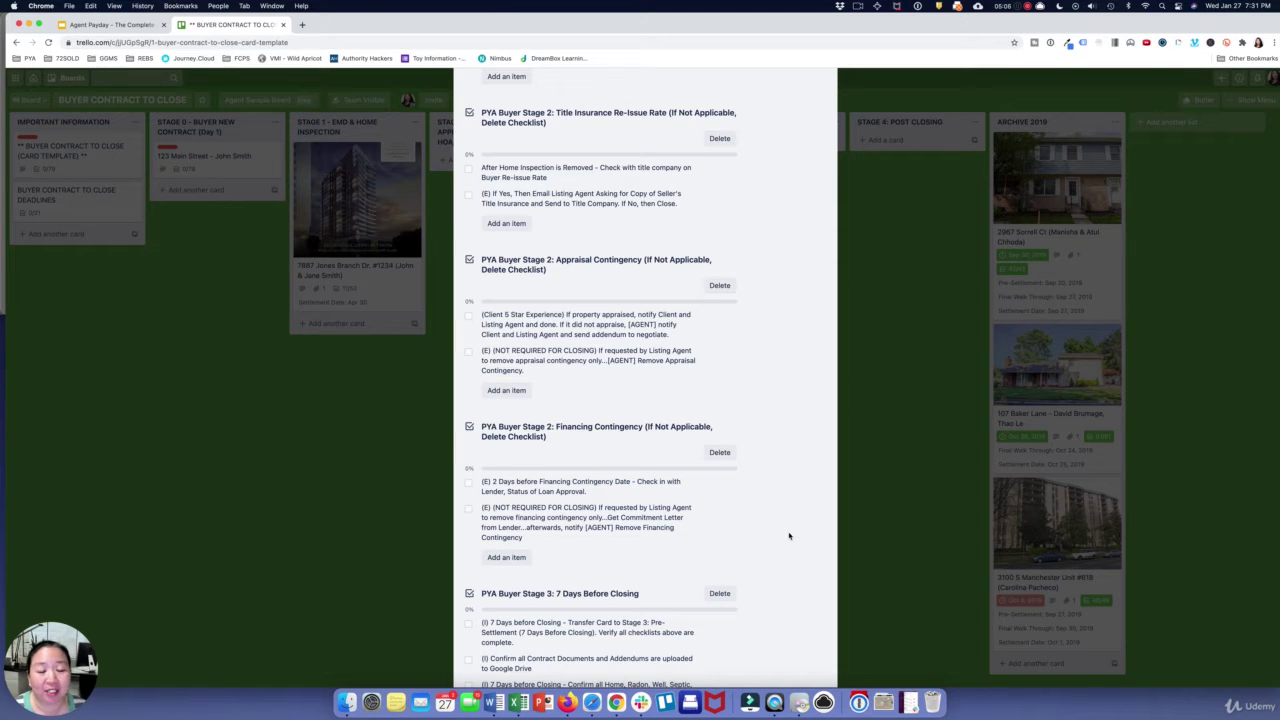
scroll(789, 536, down, 3)
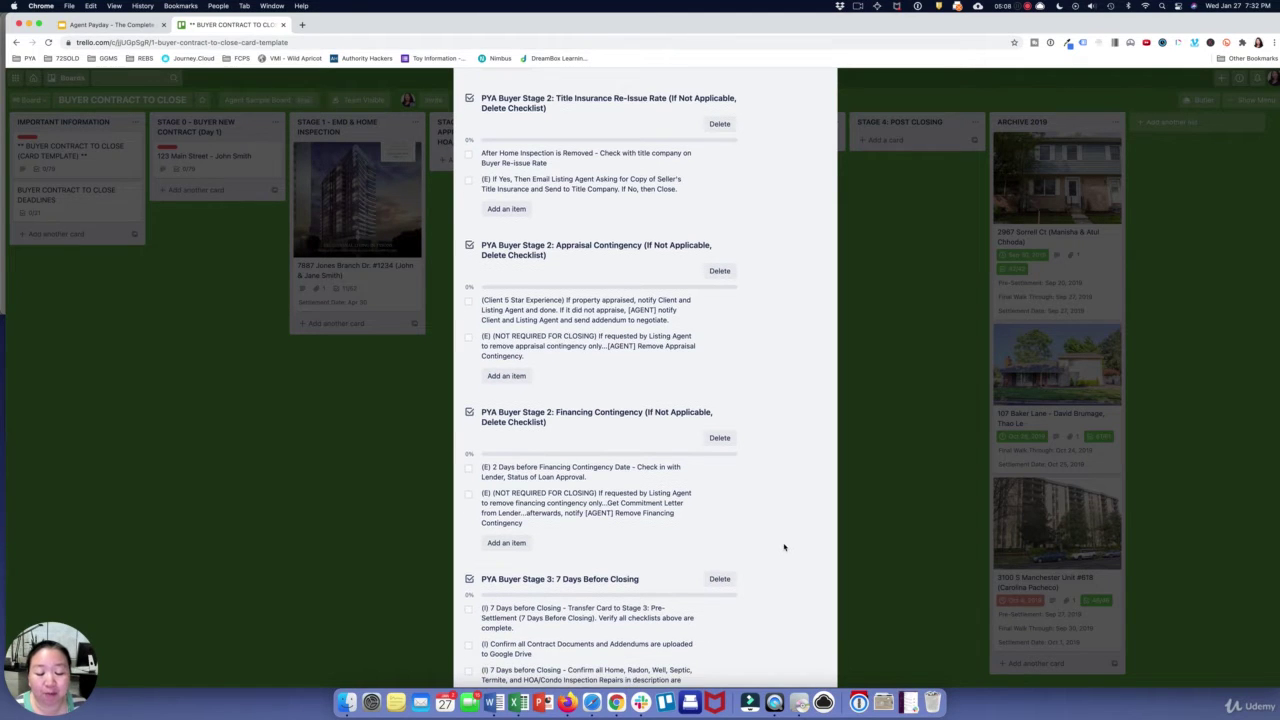
scroll(784, 547, down, 3)
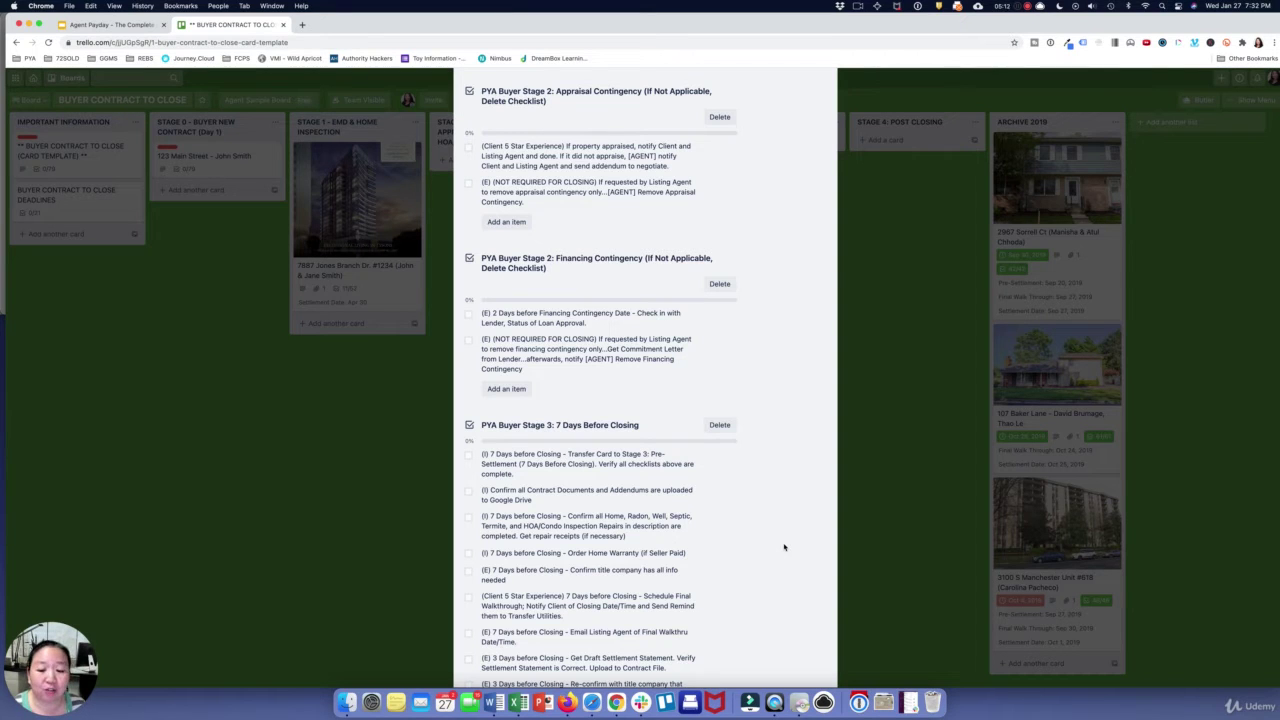
scroll(784, 547, down, 7)
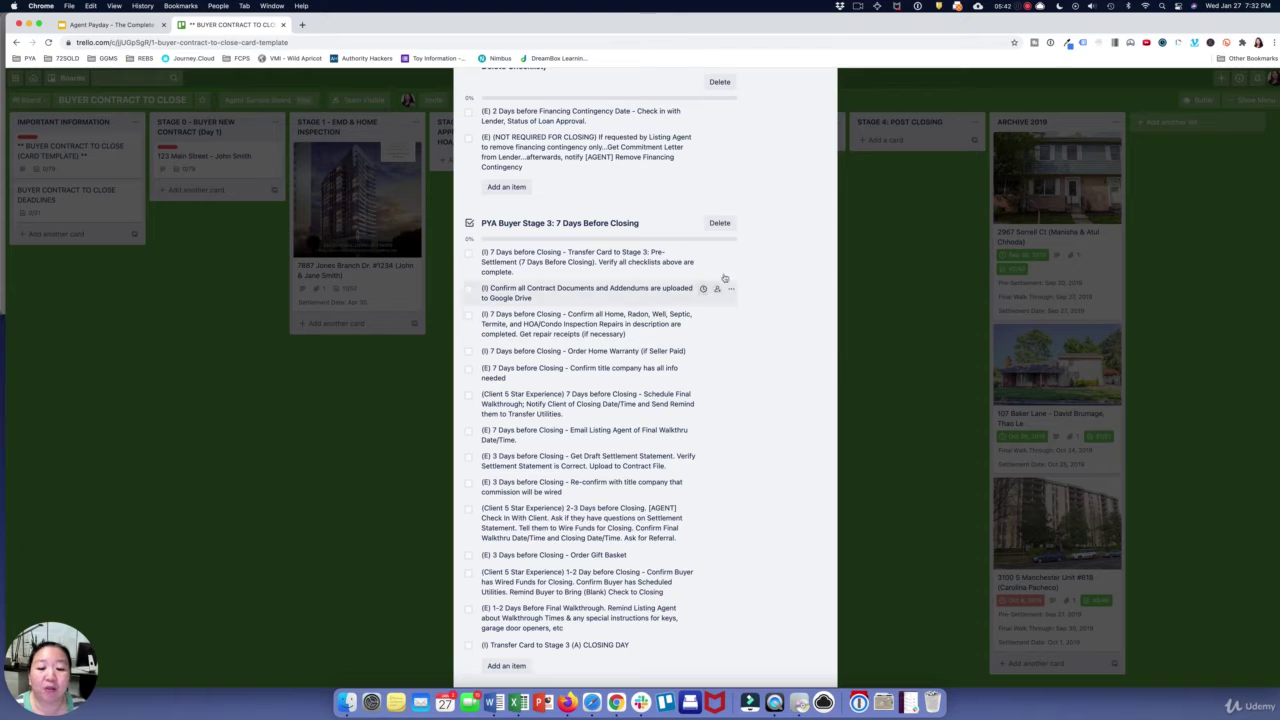
scroll(766, 541, down, 5)
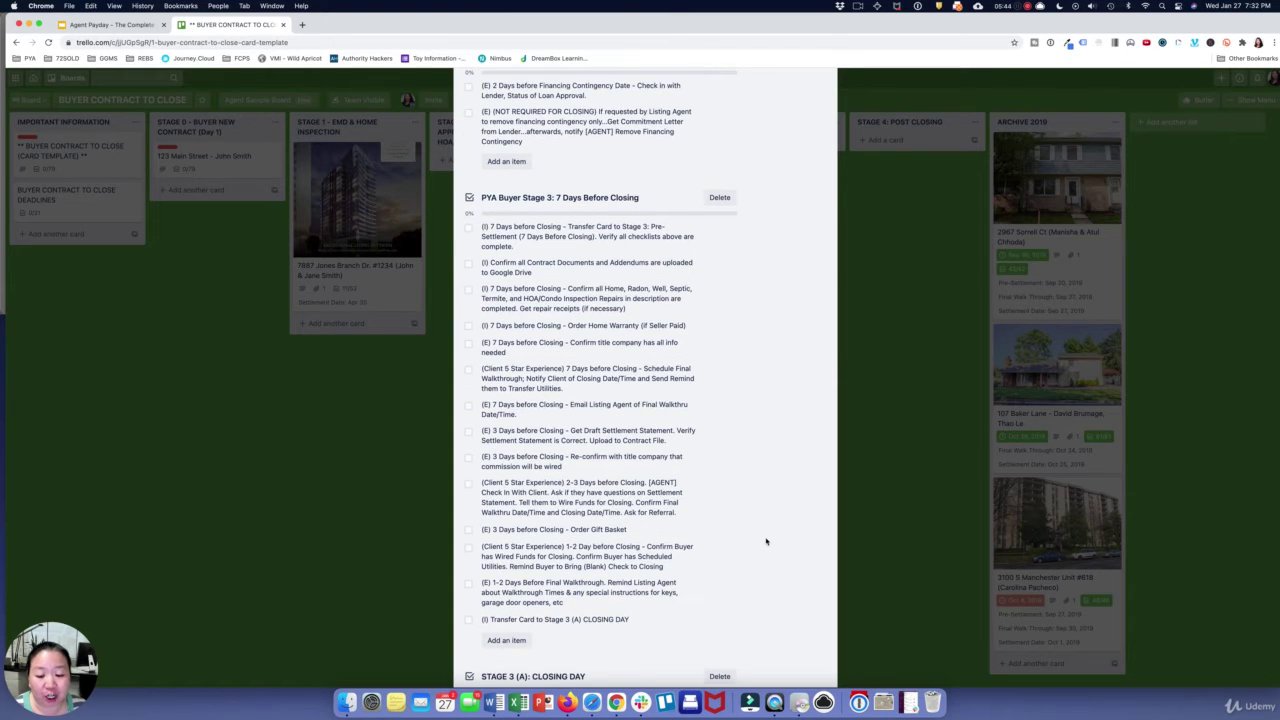
scroll(766, 541, down, 1)
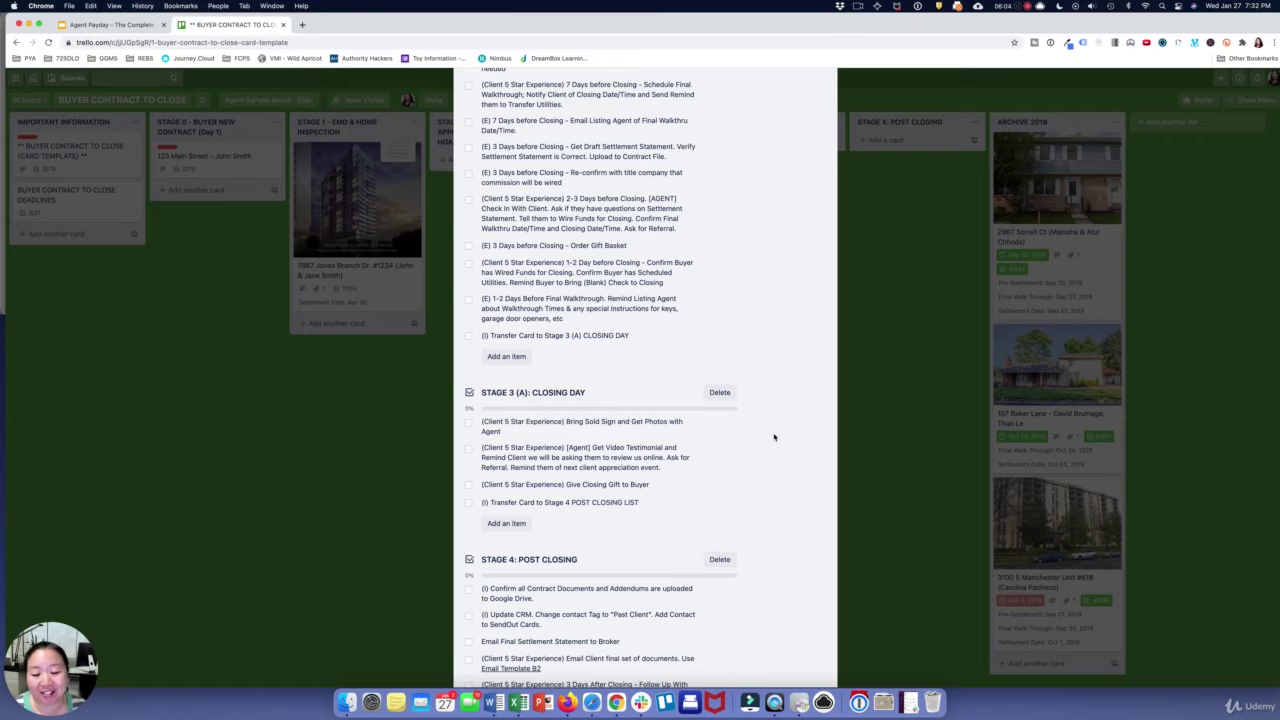
scroll(764, 498, down, 3)
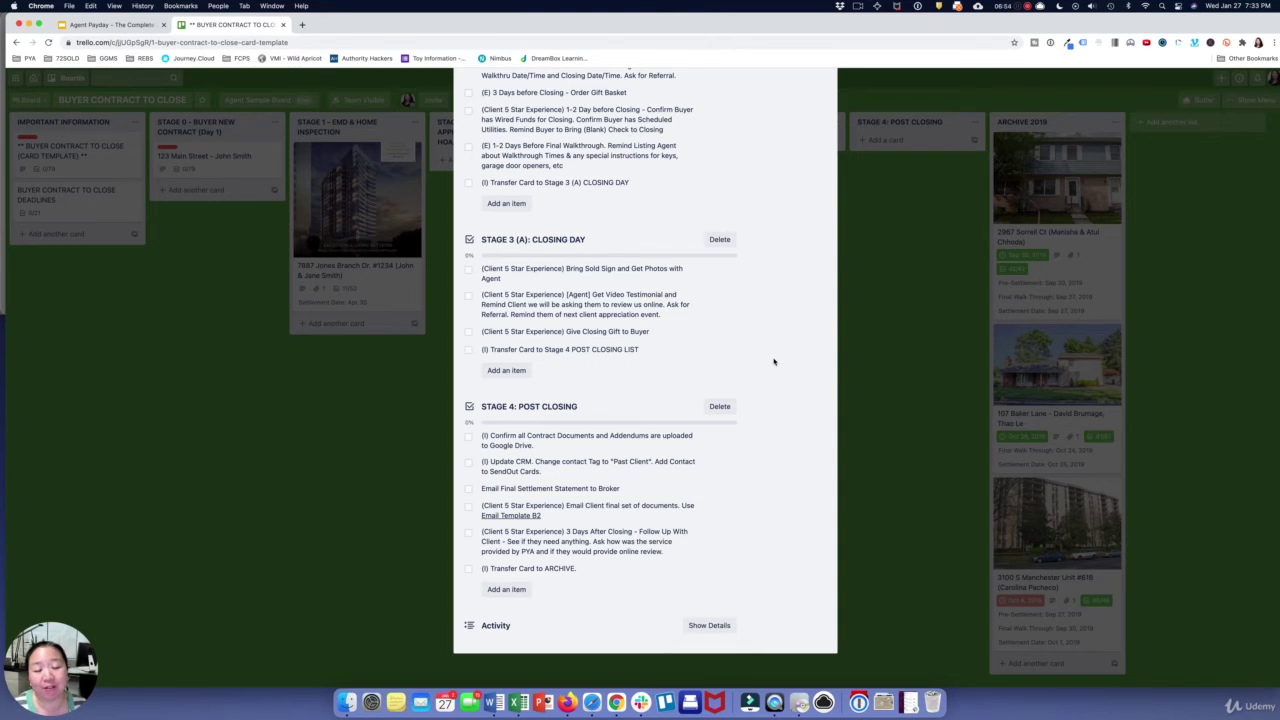
click(897, 346)
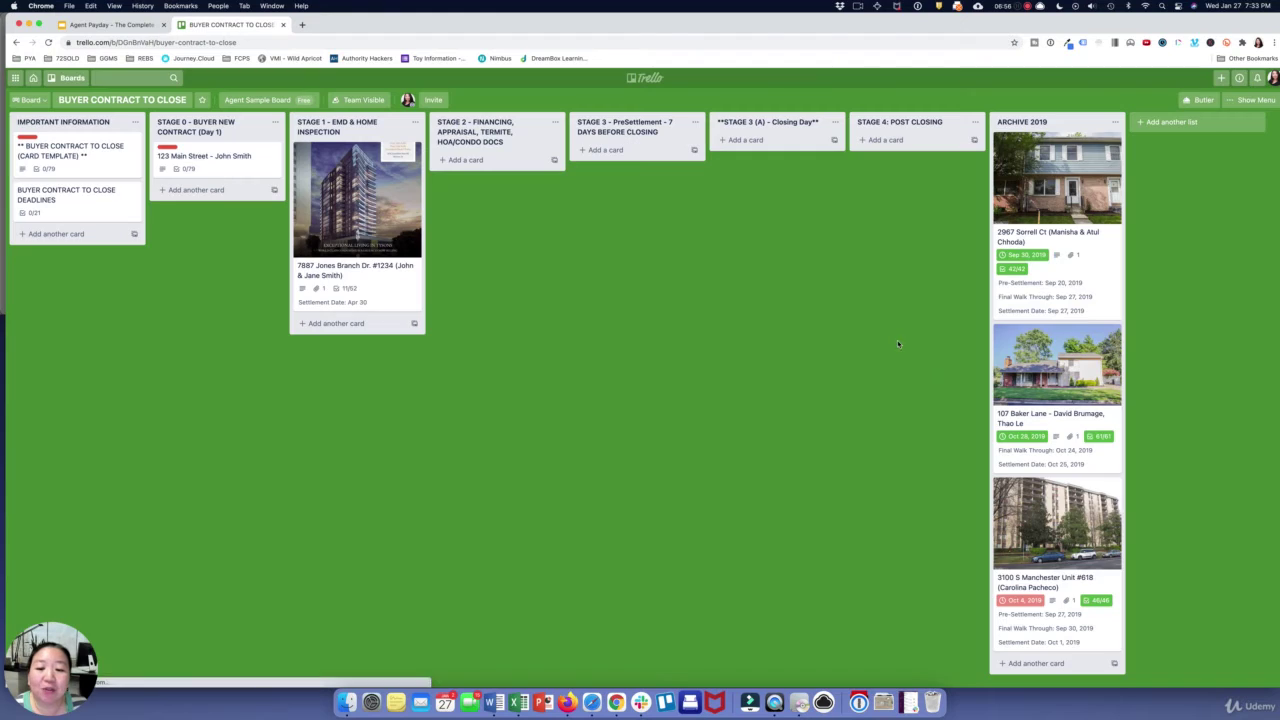
click(111, 169)
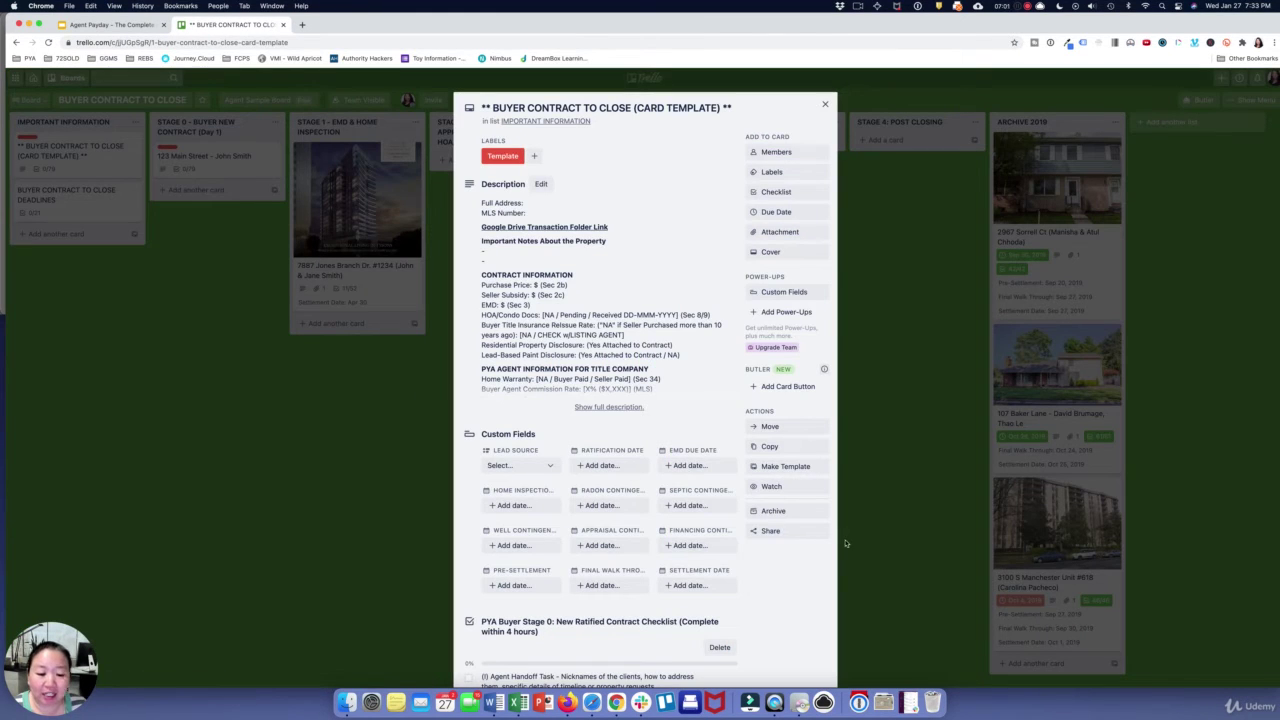
Copy the buyer template as '999 Apple St' plus the buyer's name into STAGE 0 - BUYER NEW CONTRACT, then close the template.
click(770, 446)
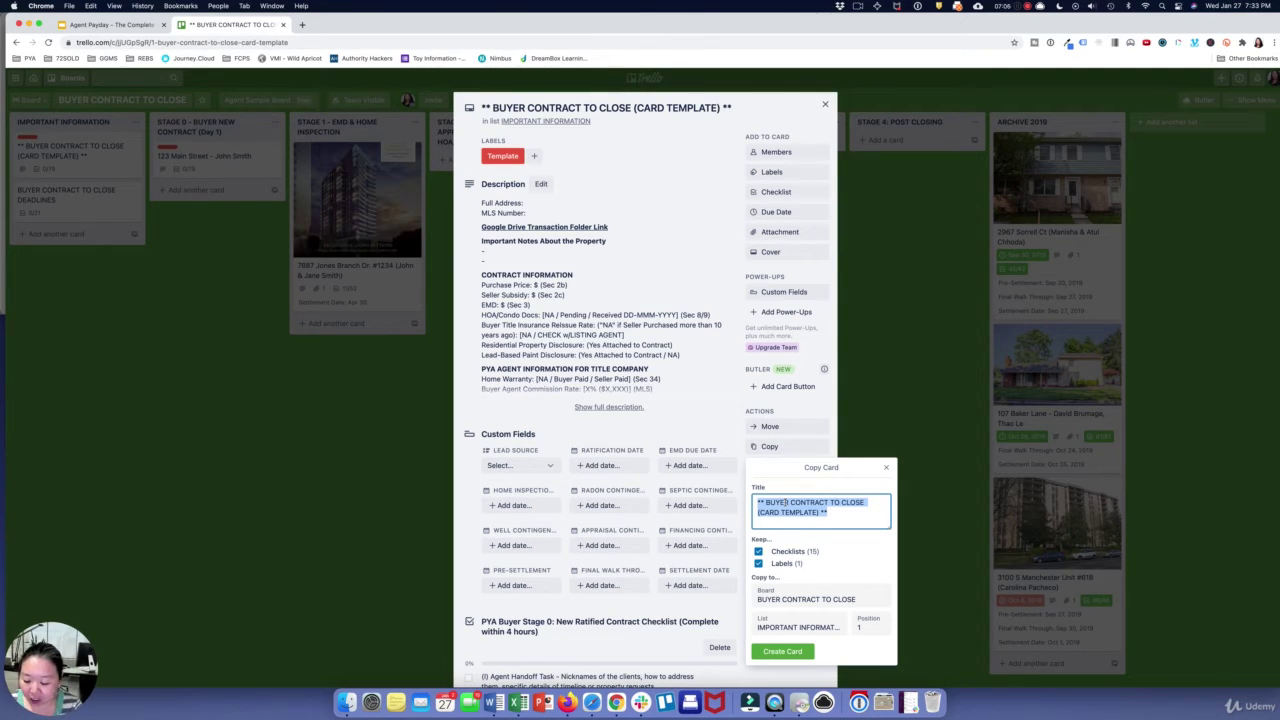
text(999)
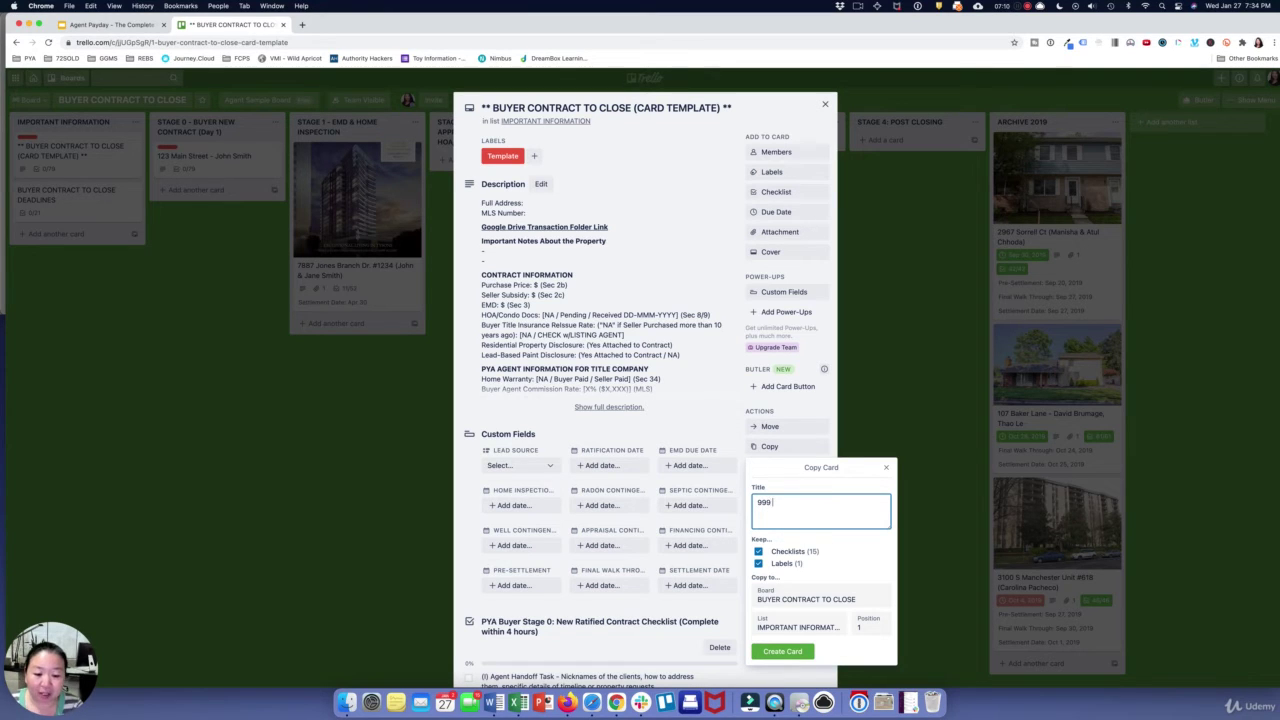
text( Apple St - John)
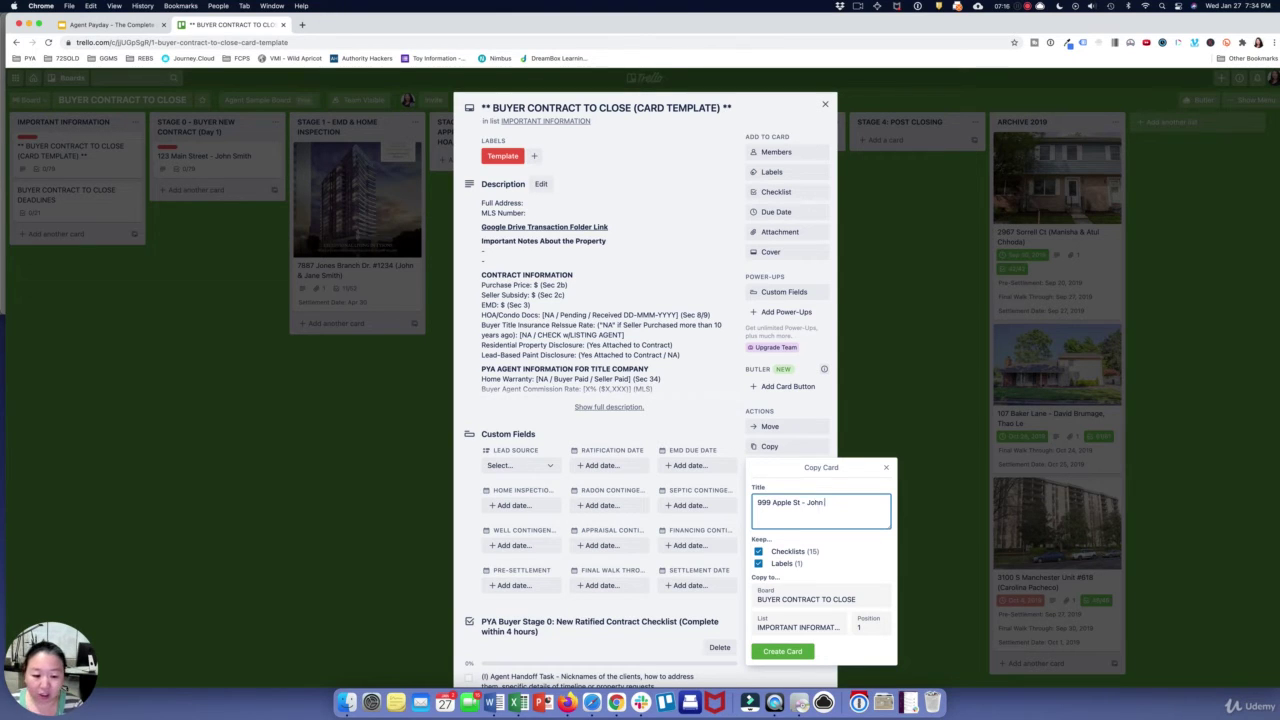
text( Jones)
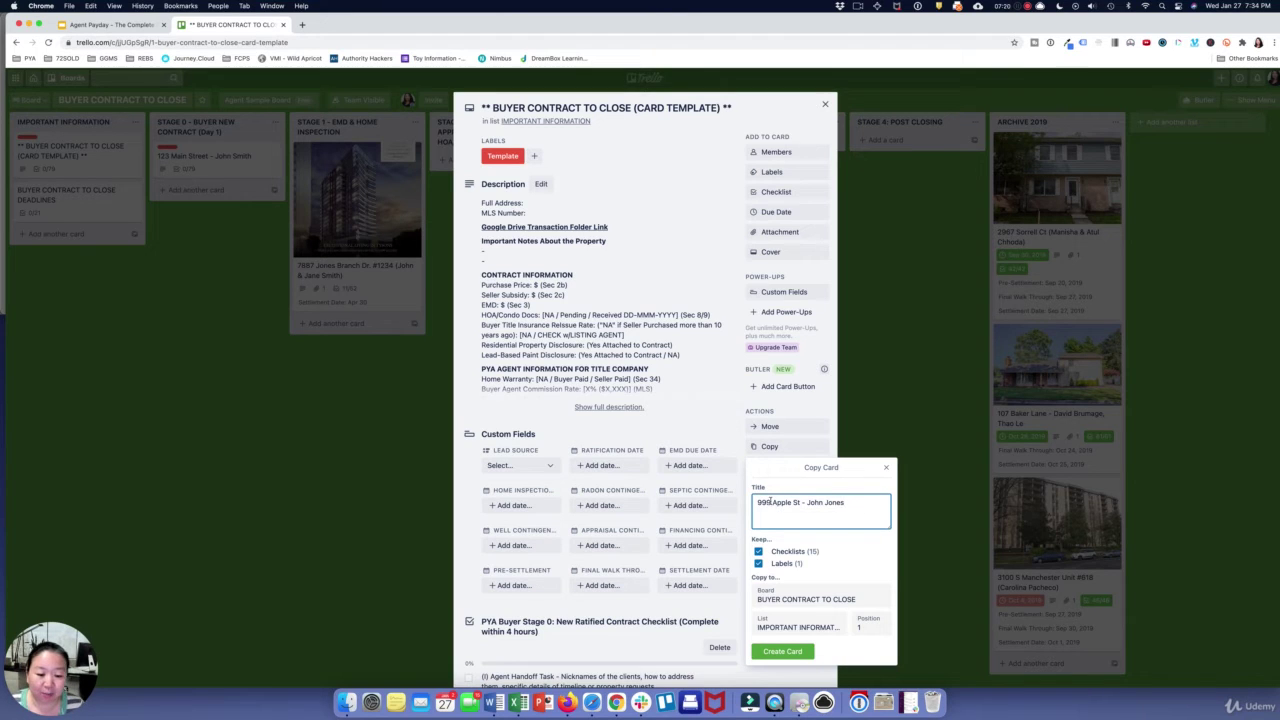
click(818, 630)
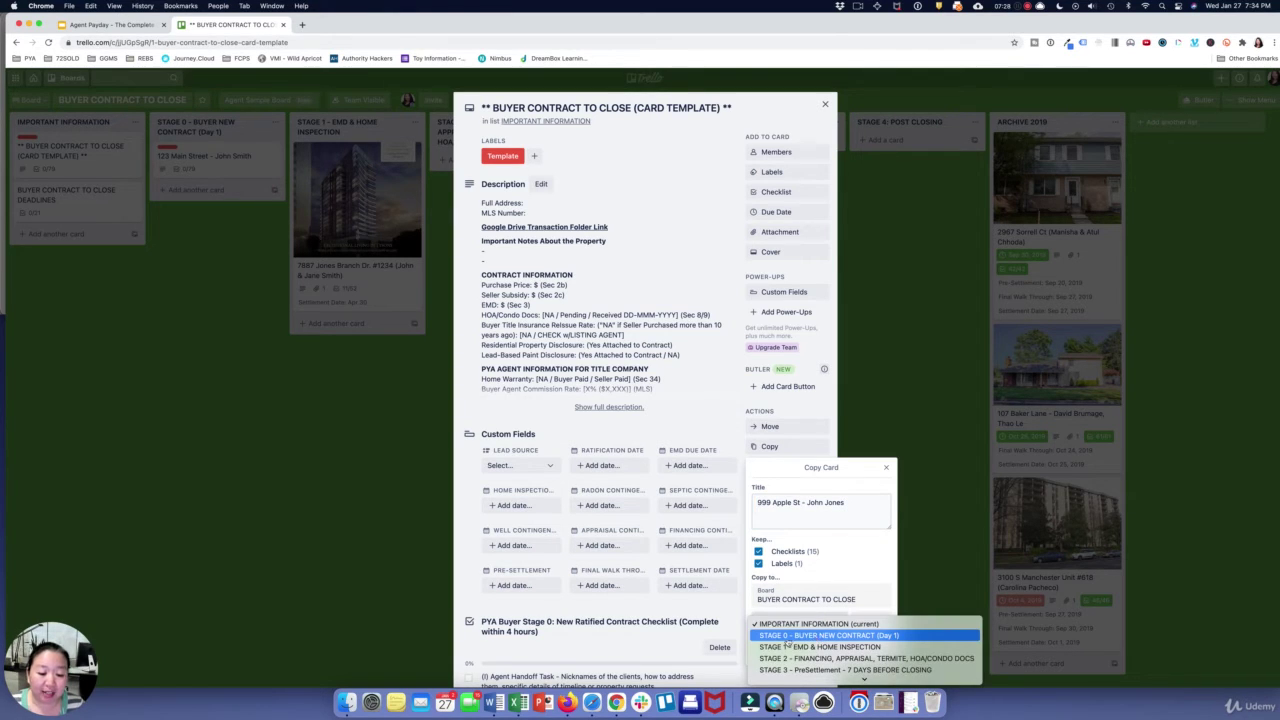
click(812, 636)
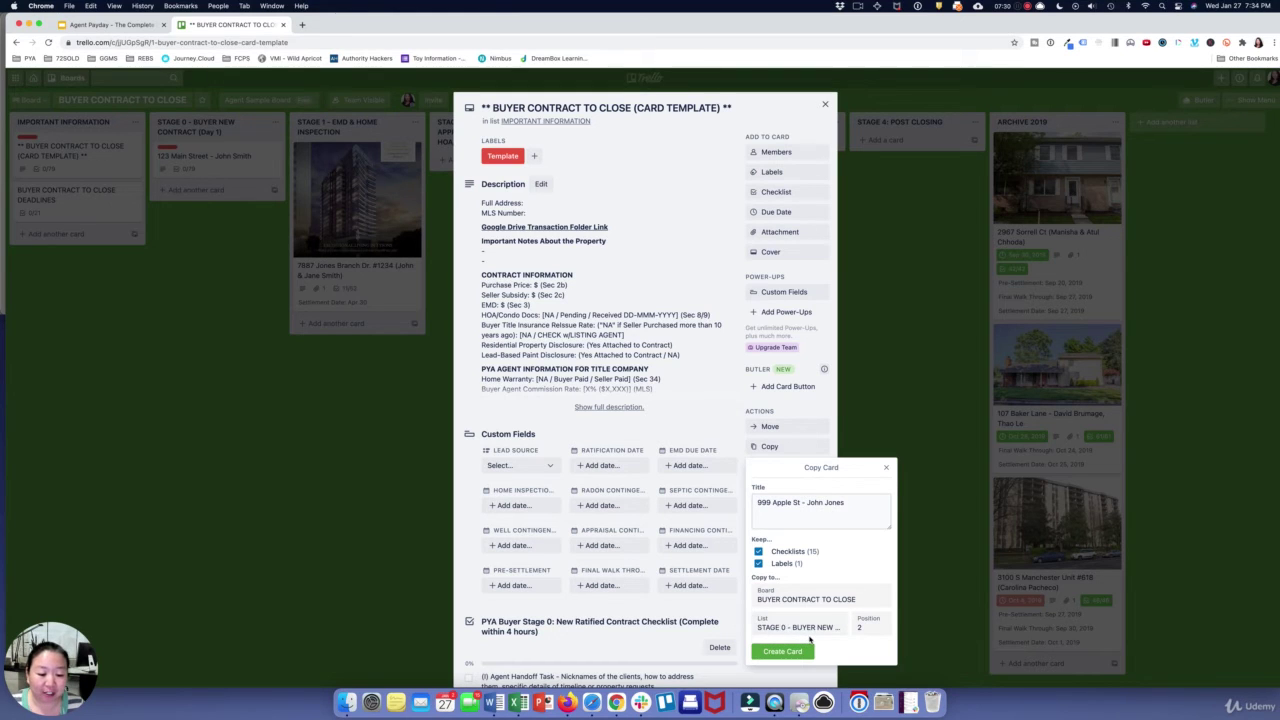
click(798, 655)
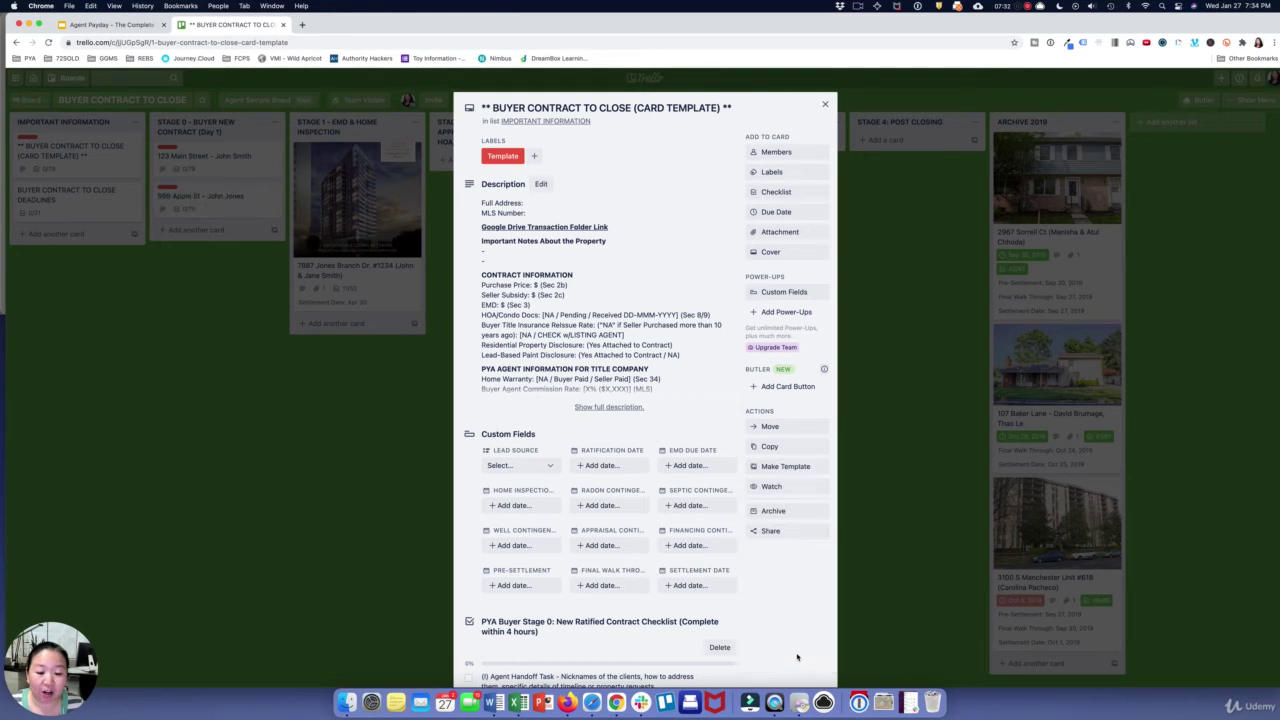
click(213, 297)
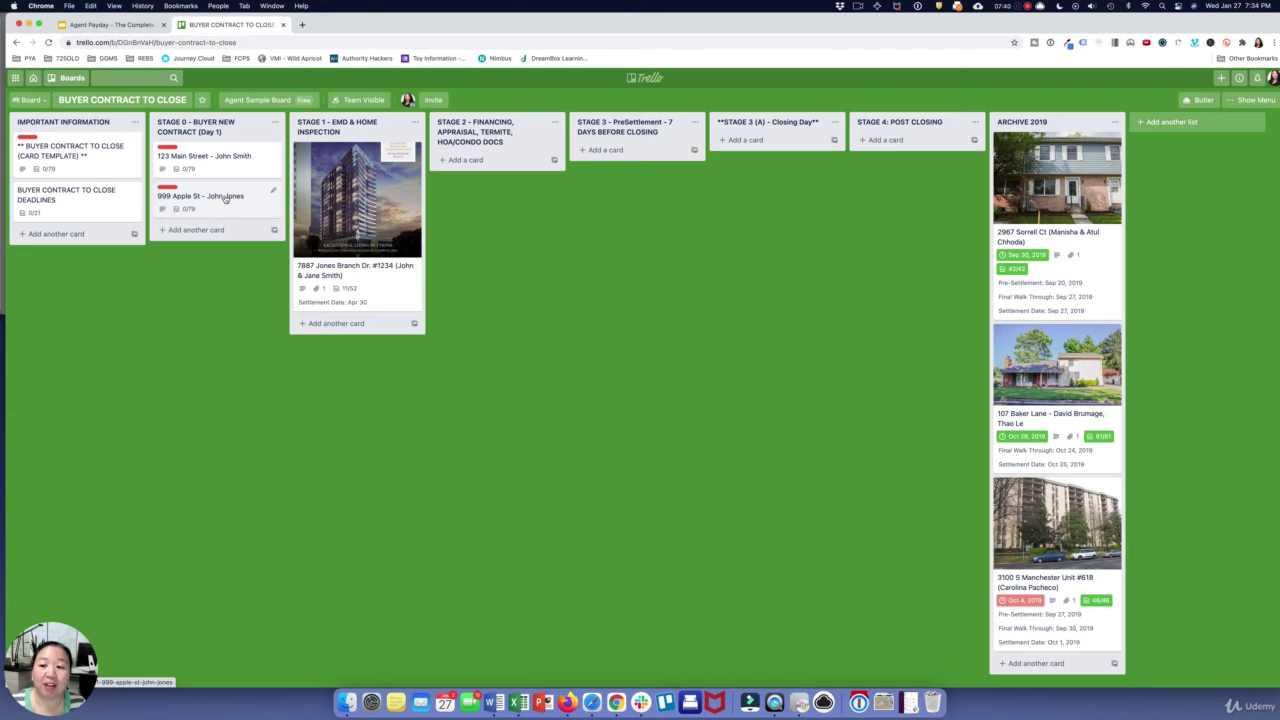
Delete the Well Contingency checklist from the new 999 Apple St card.
click(226, 198)
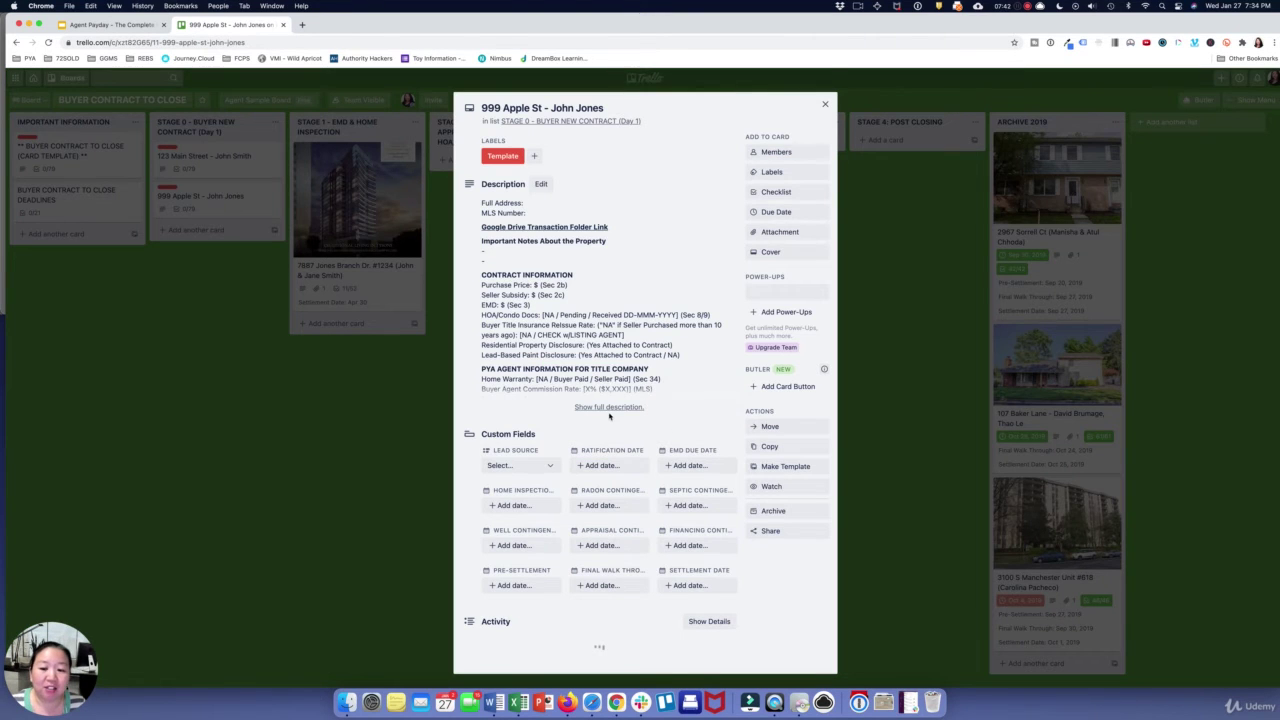
scroll(609, 416, down, 1)
scroll(606, 641, down, 4)
scroll(606, 641, down, 10)
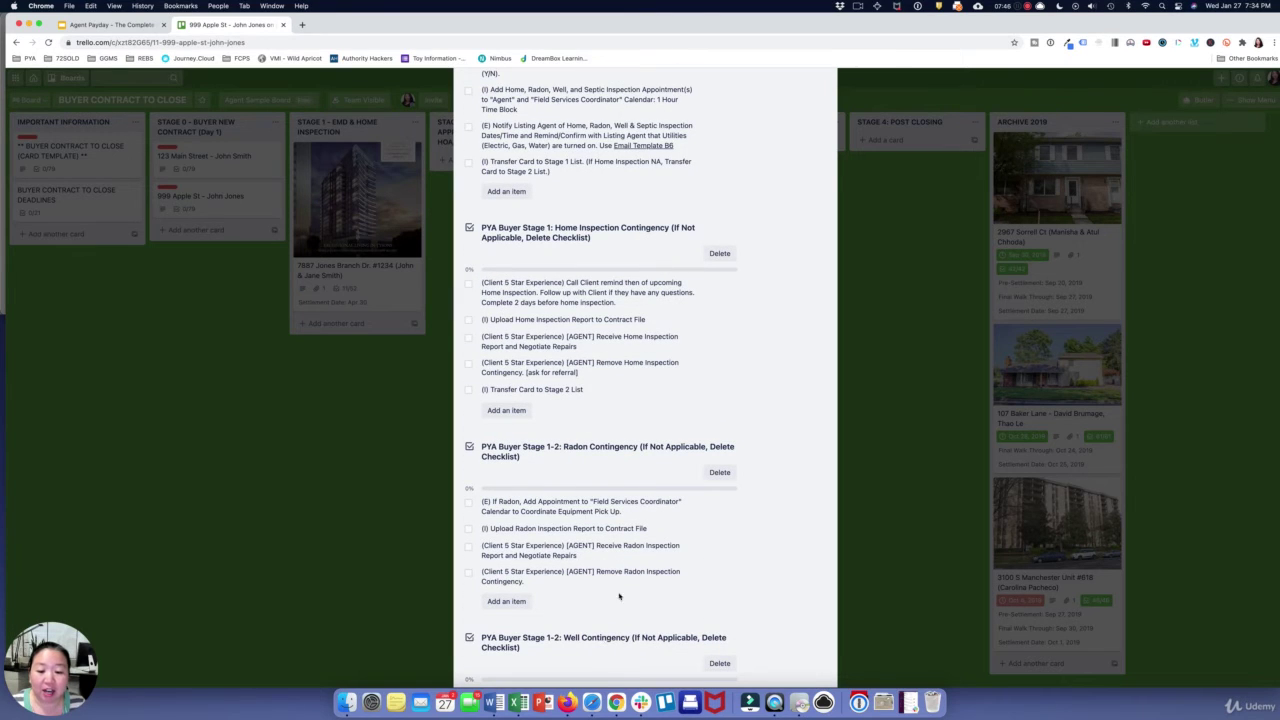
scroll(665, 443, down, 5)
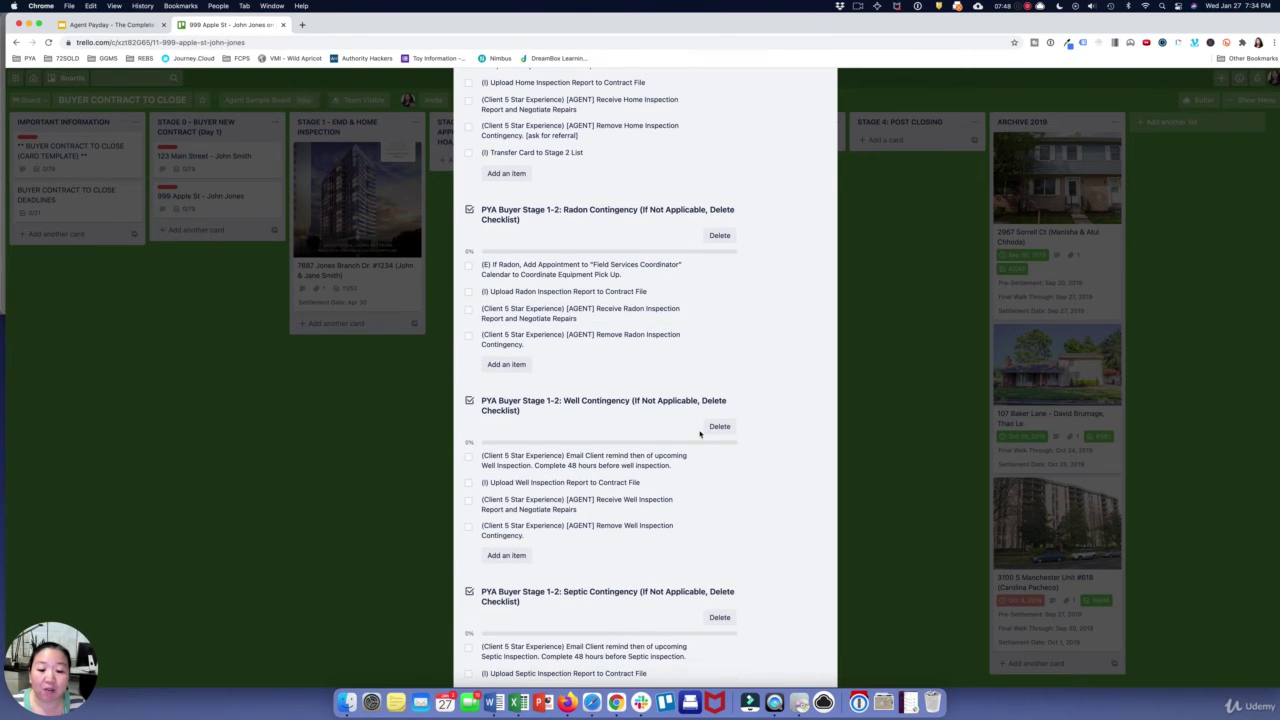
click(716, 429)
click(737, 497)
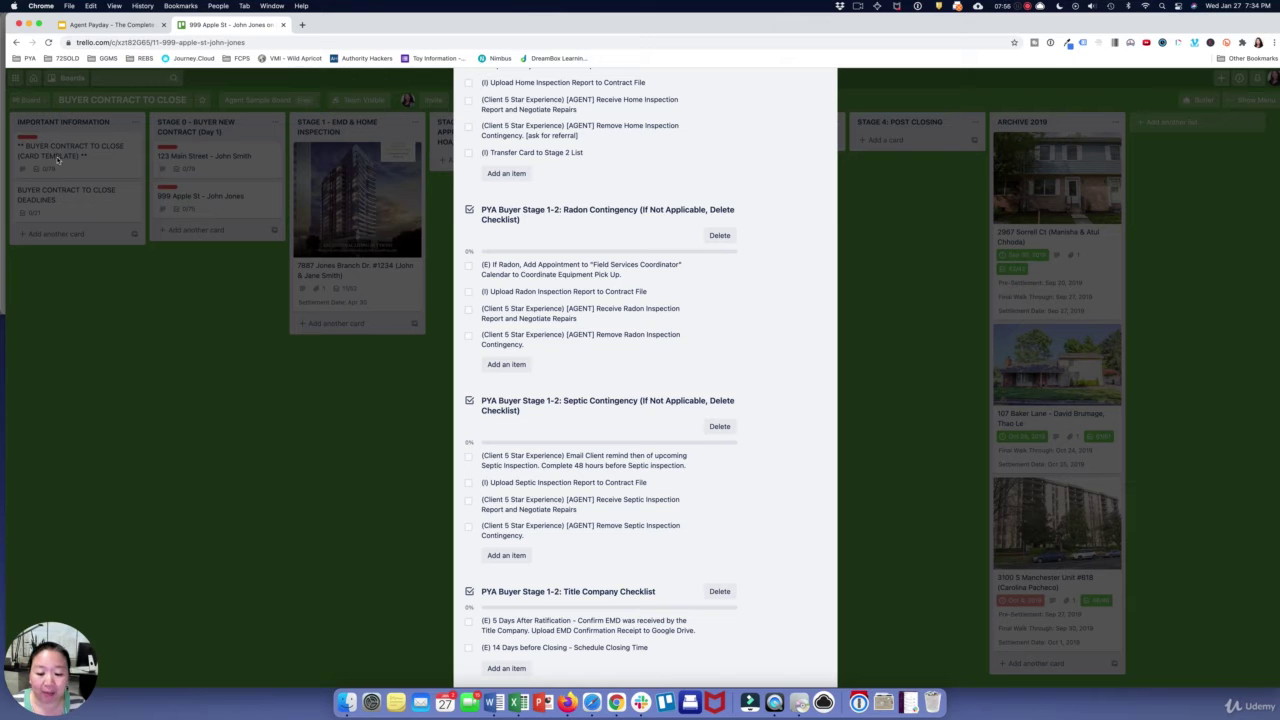
scroll(609, 368, up, 15)
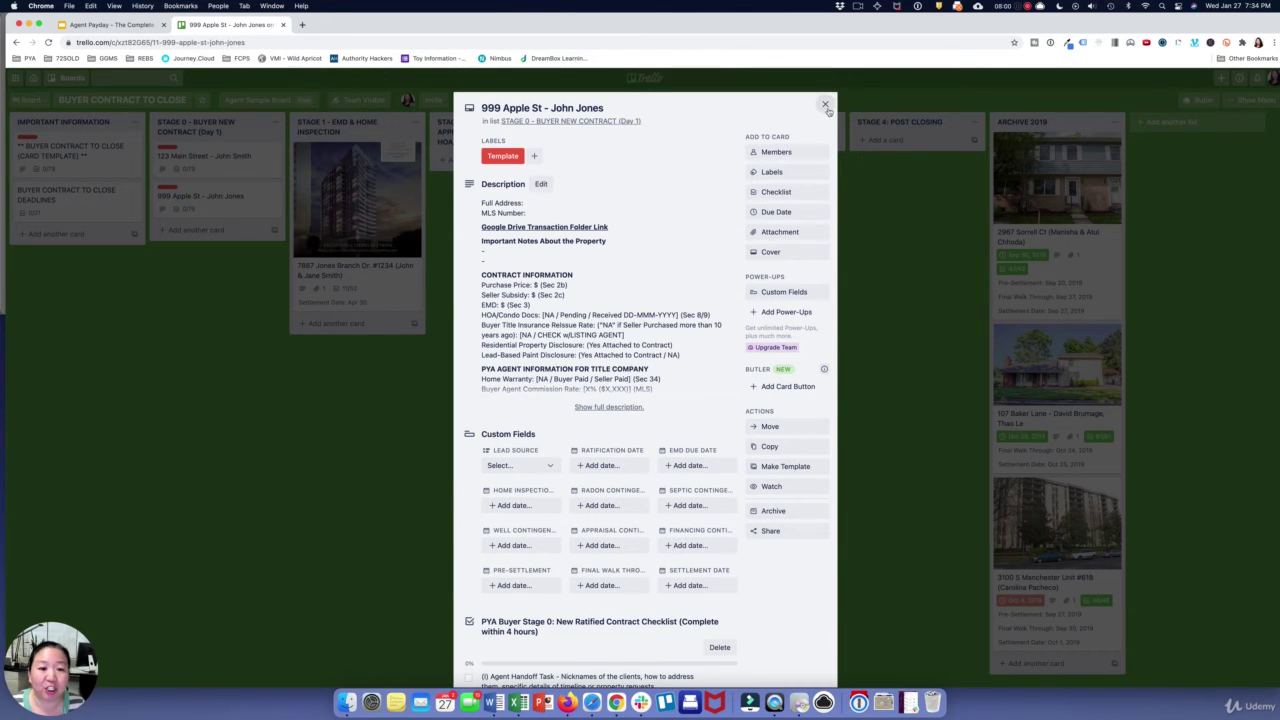
Close the 999 Apple St card details to see it on the board.
click(826, 106)
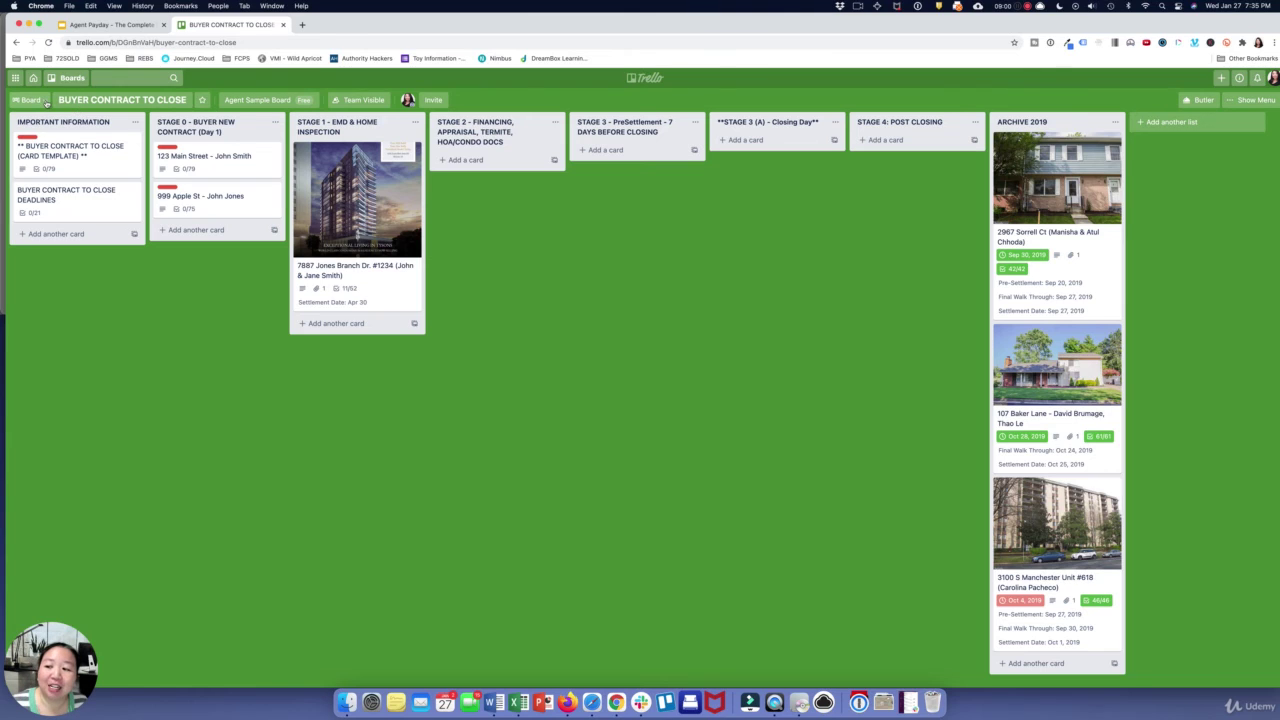
Switch to the SELLER PRE-LISTING TO CLOSE board and open its seller contract card template.
click(38, 103)
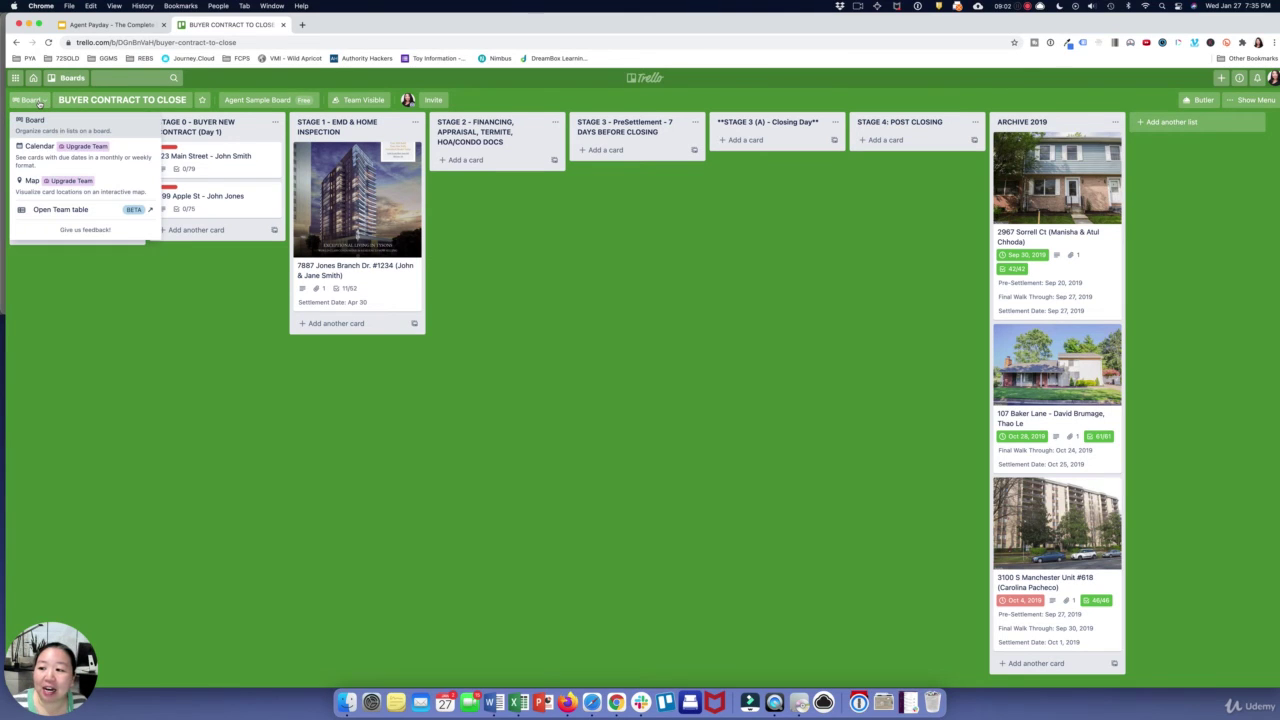
click(36, 104)
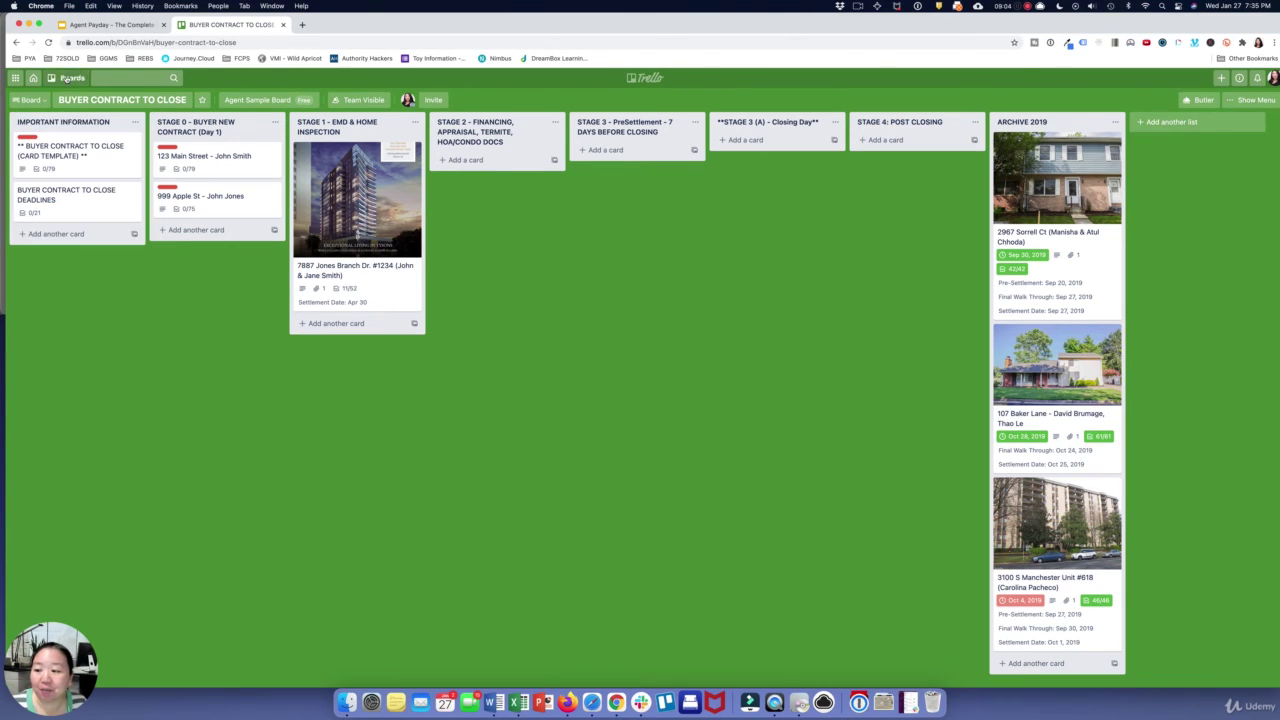
click(66, 78)
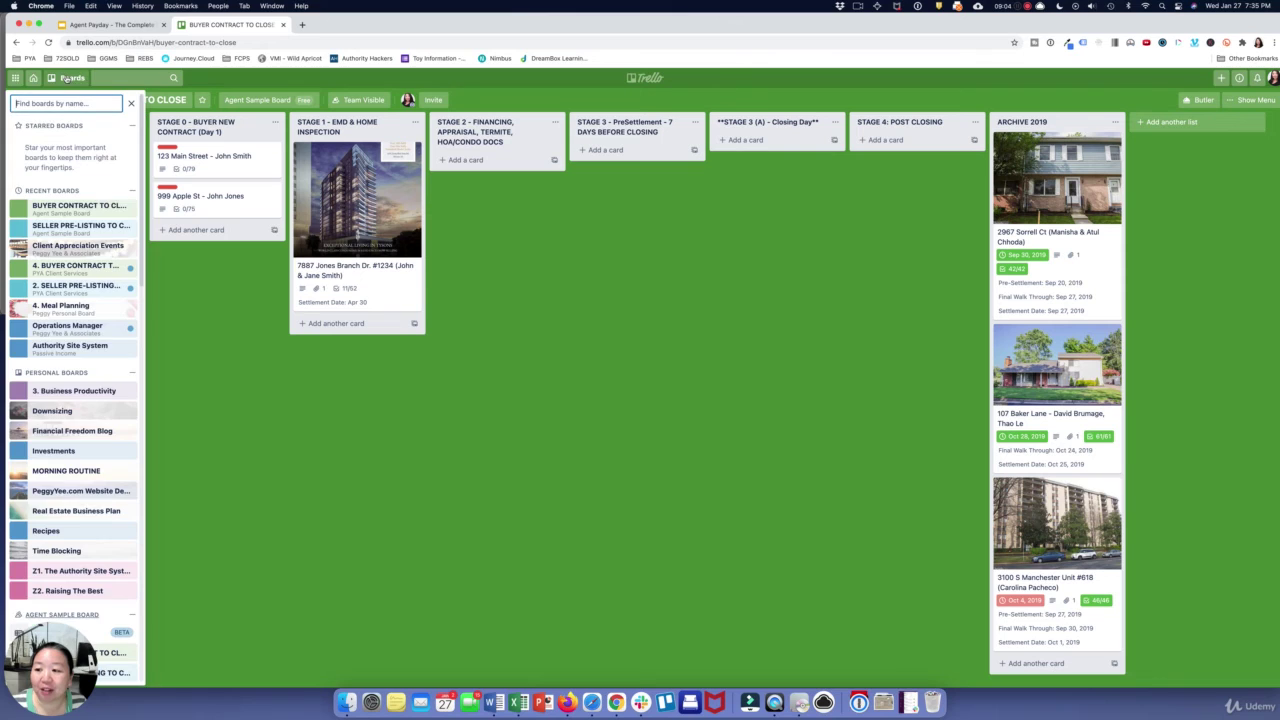
click(47, 228)
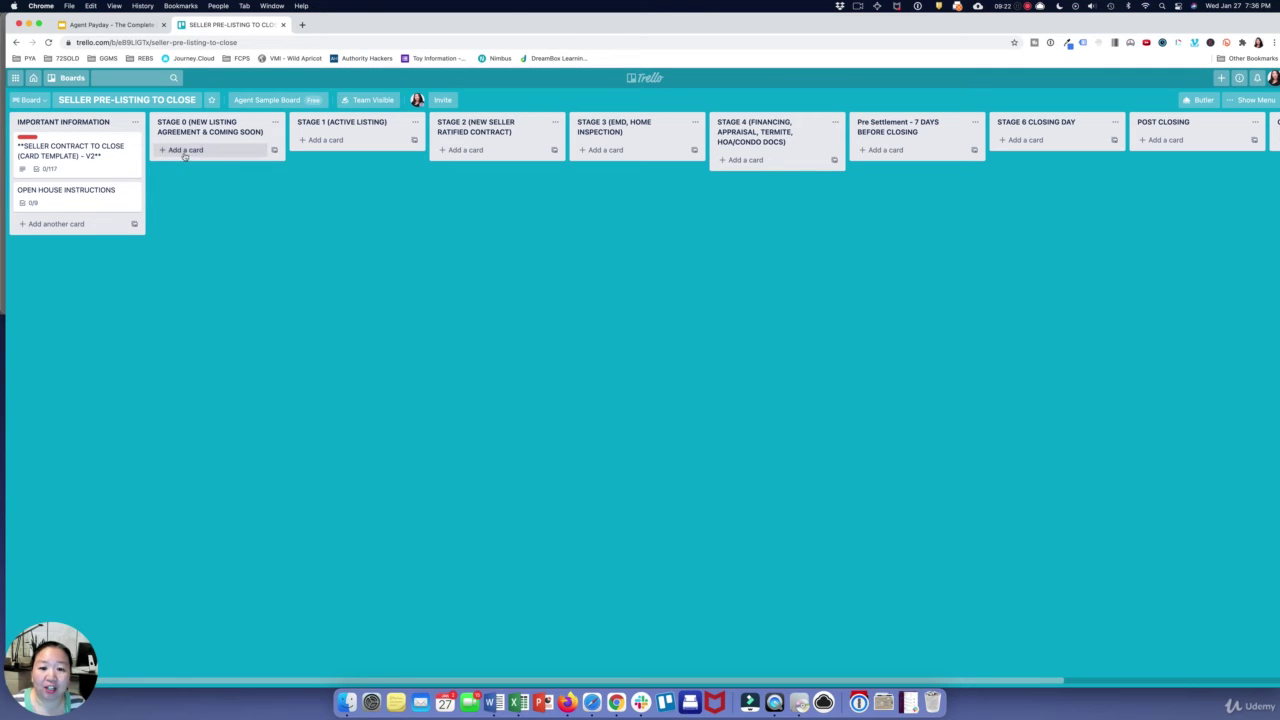
click(98, 150)
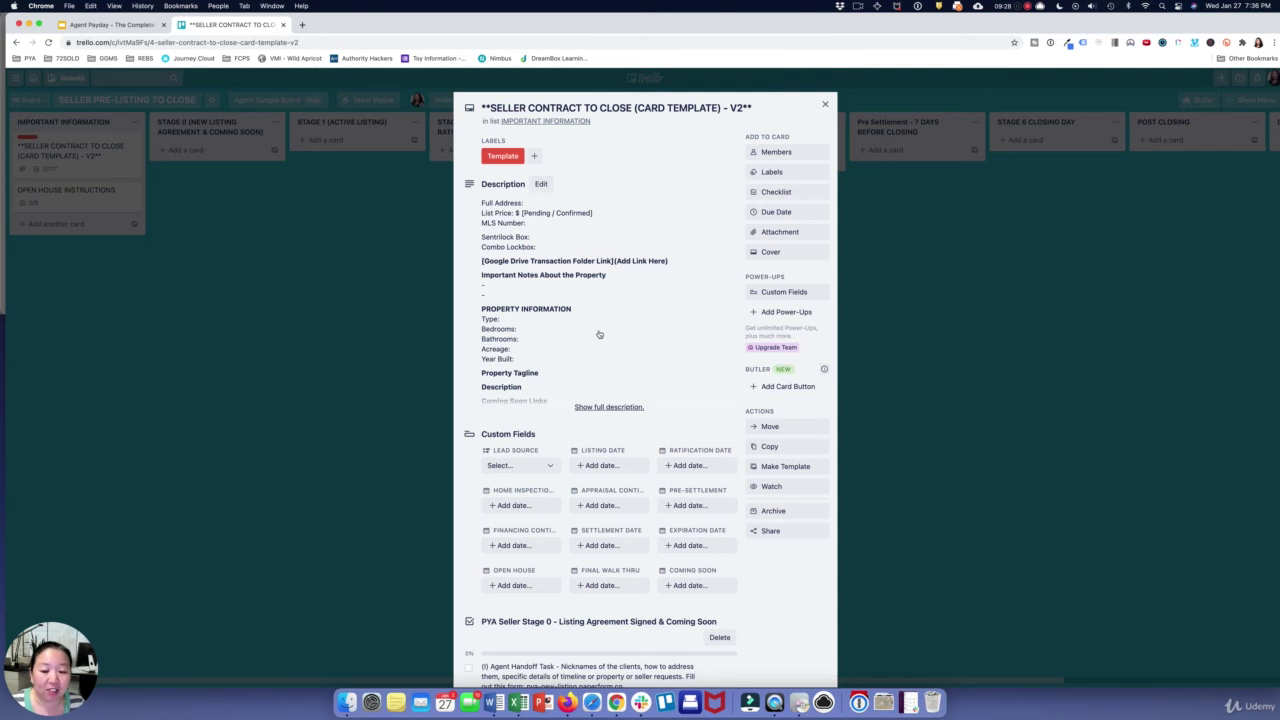
Copy the seller template as '111 Main St' plus the seller's name into STAGE 0, then close the template.
scroll(597, 333, down, 5)
scroll(653, 331, up, 5)
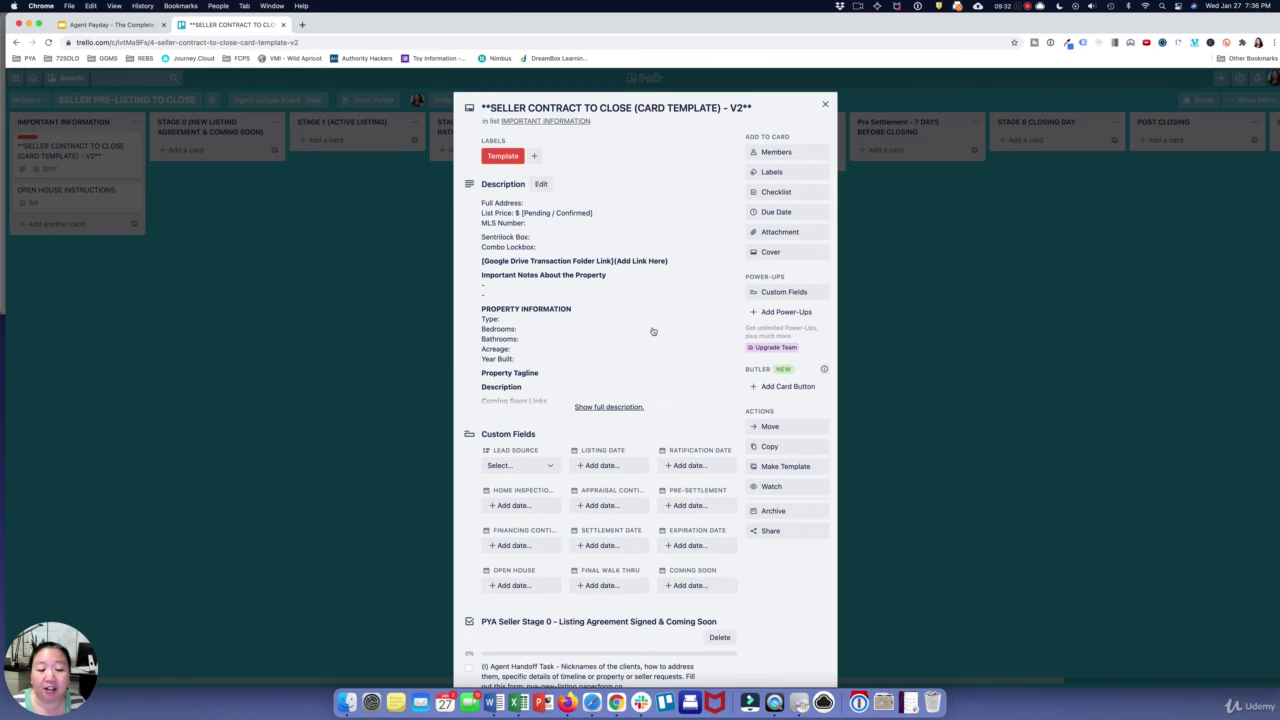
click(771, 446)
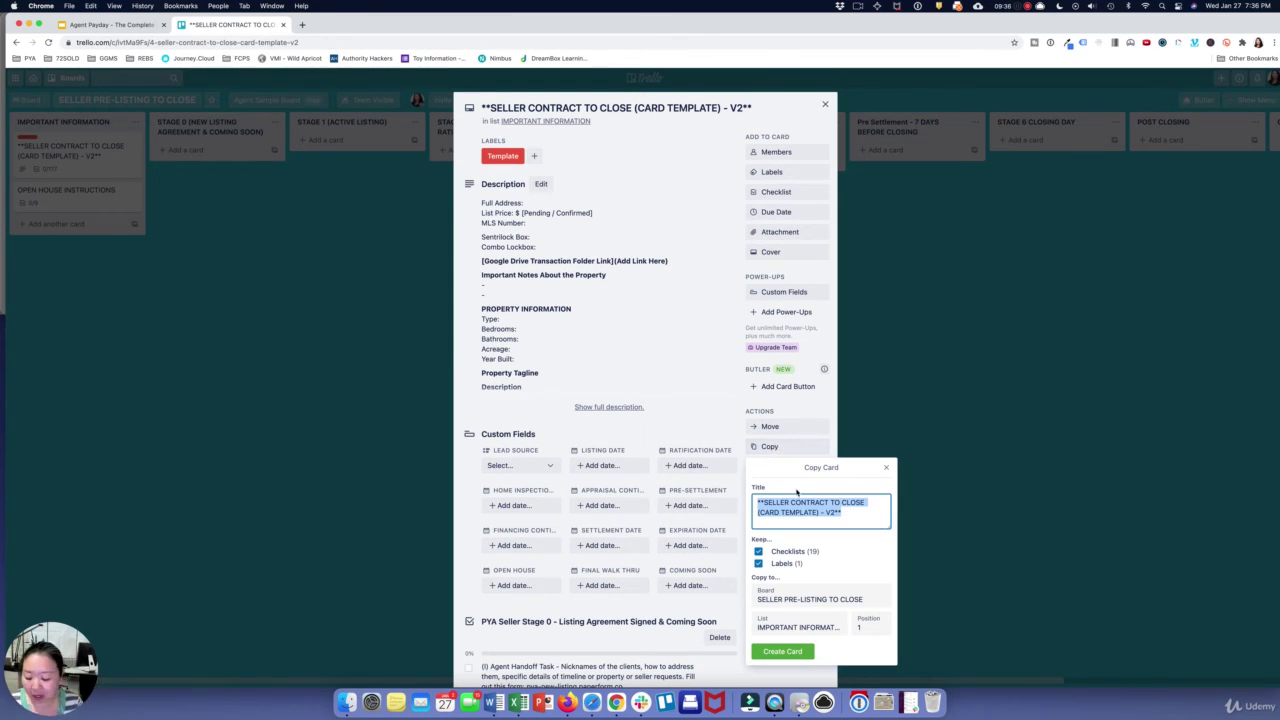
text(1)
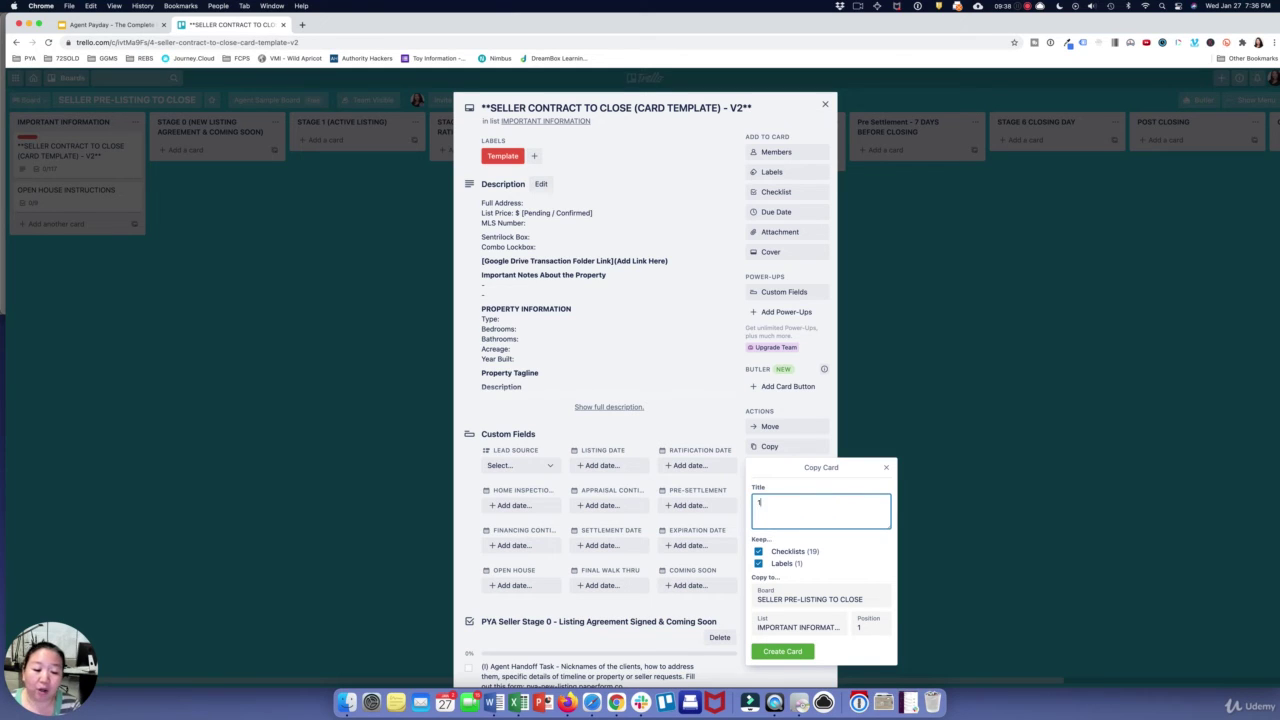
text(11 Main)
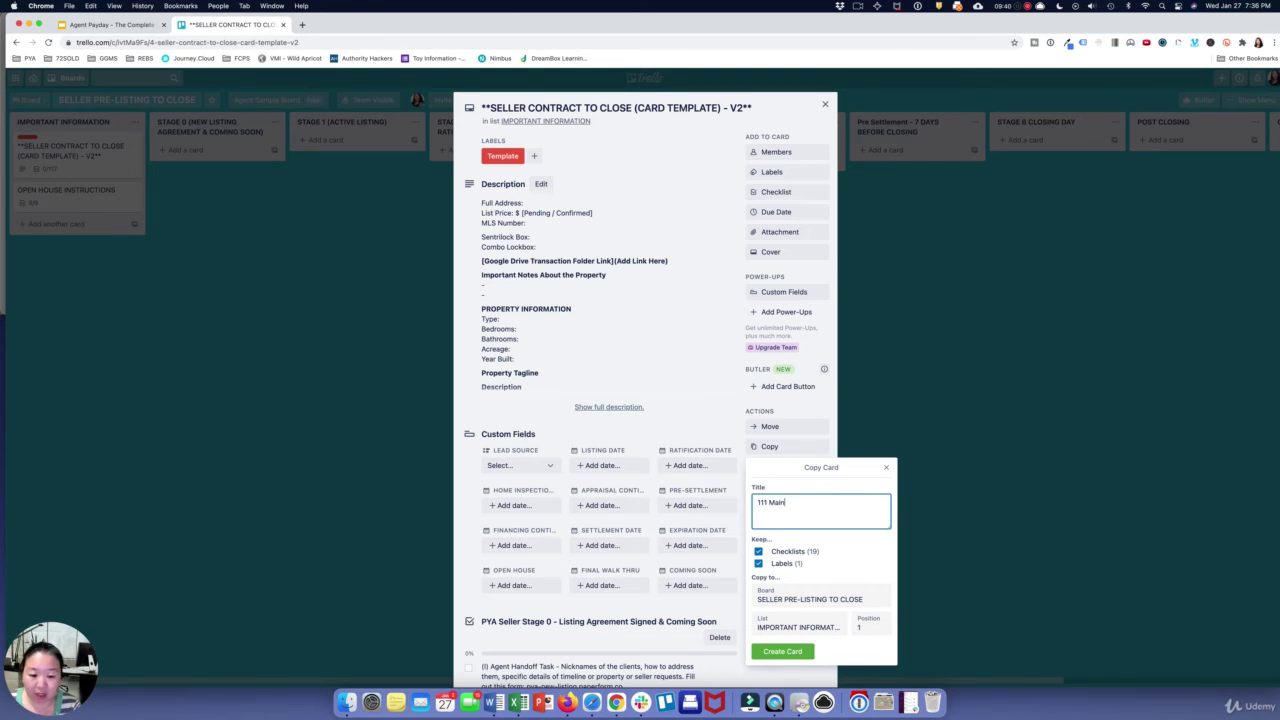
text( St - Jane Smith)
click(800, 627)
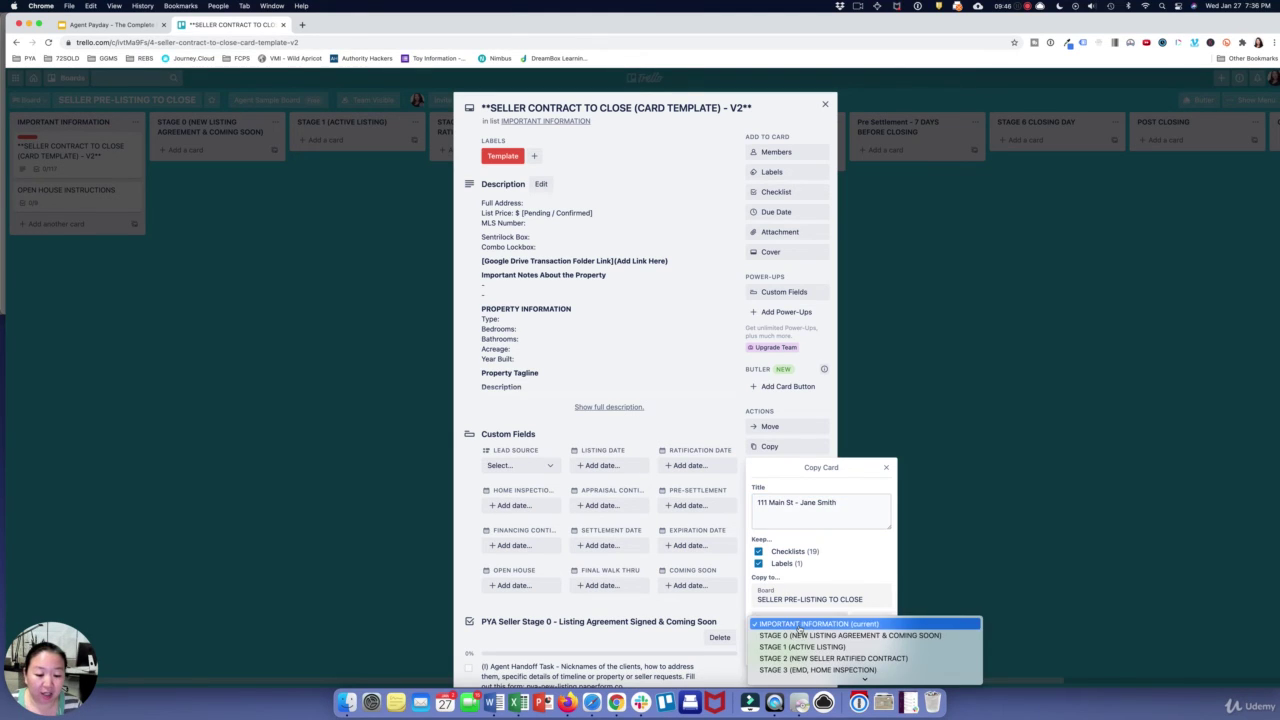
click(800, 635)
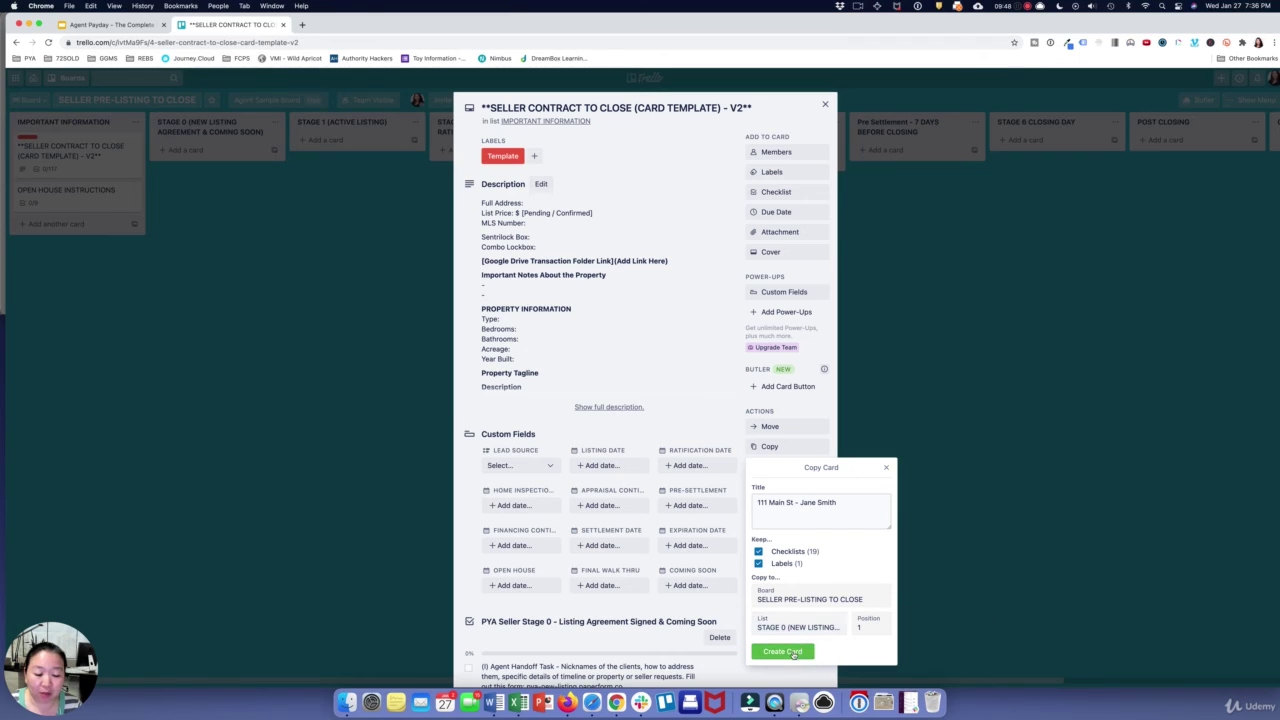
click(783, 651)
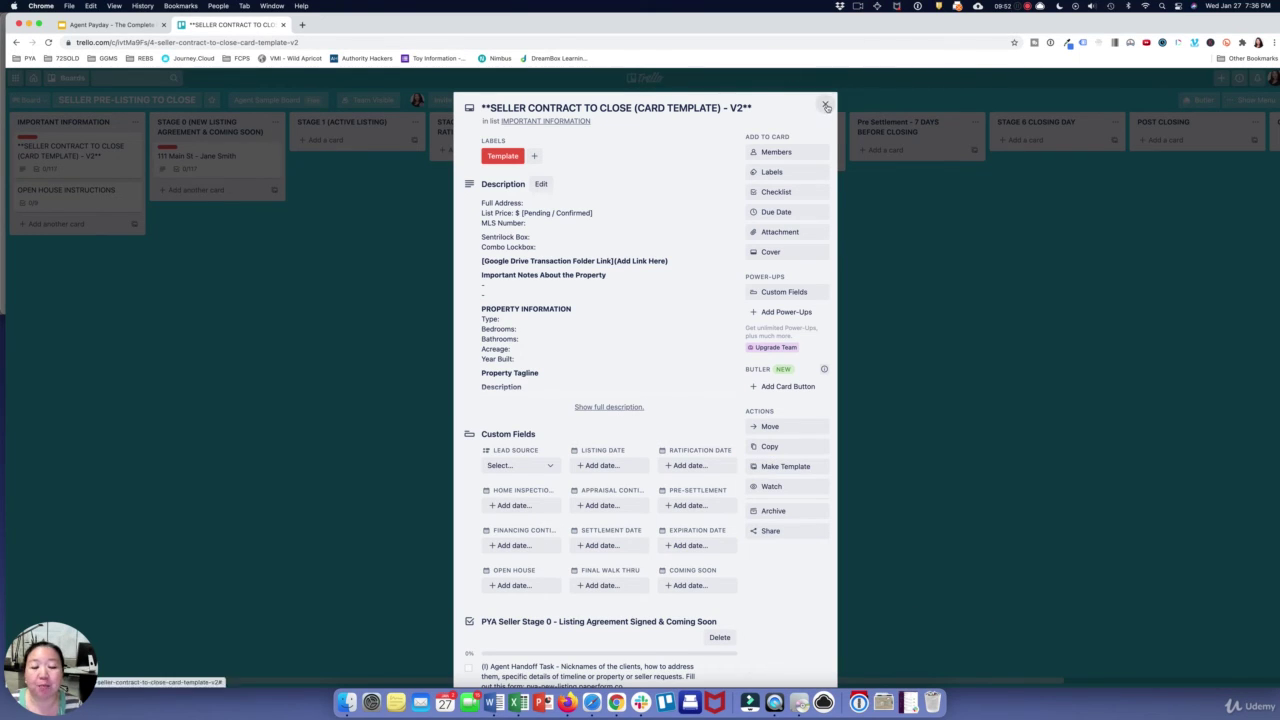
click(826, 107)
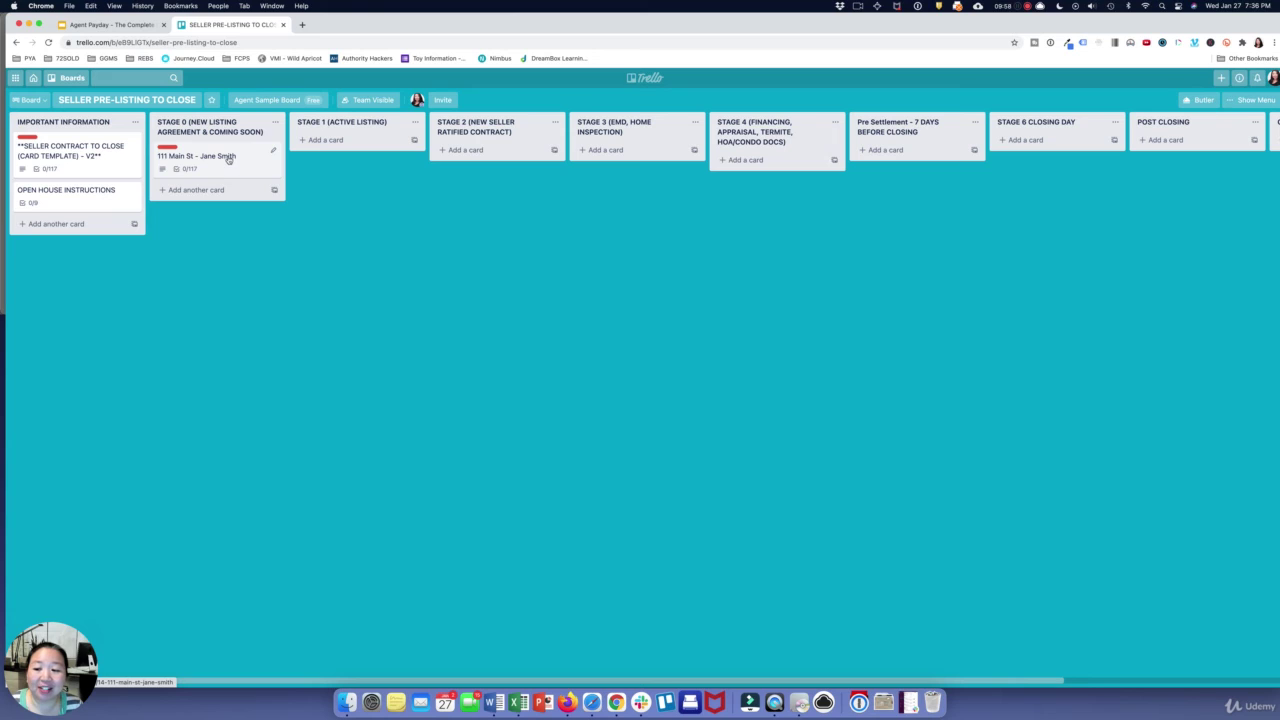
click(38, 100)
click(38, 100)
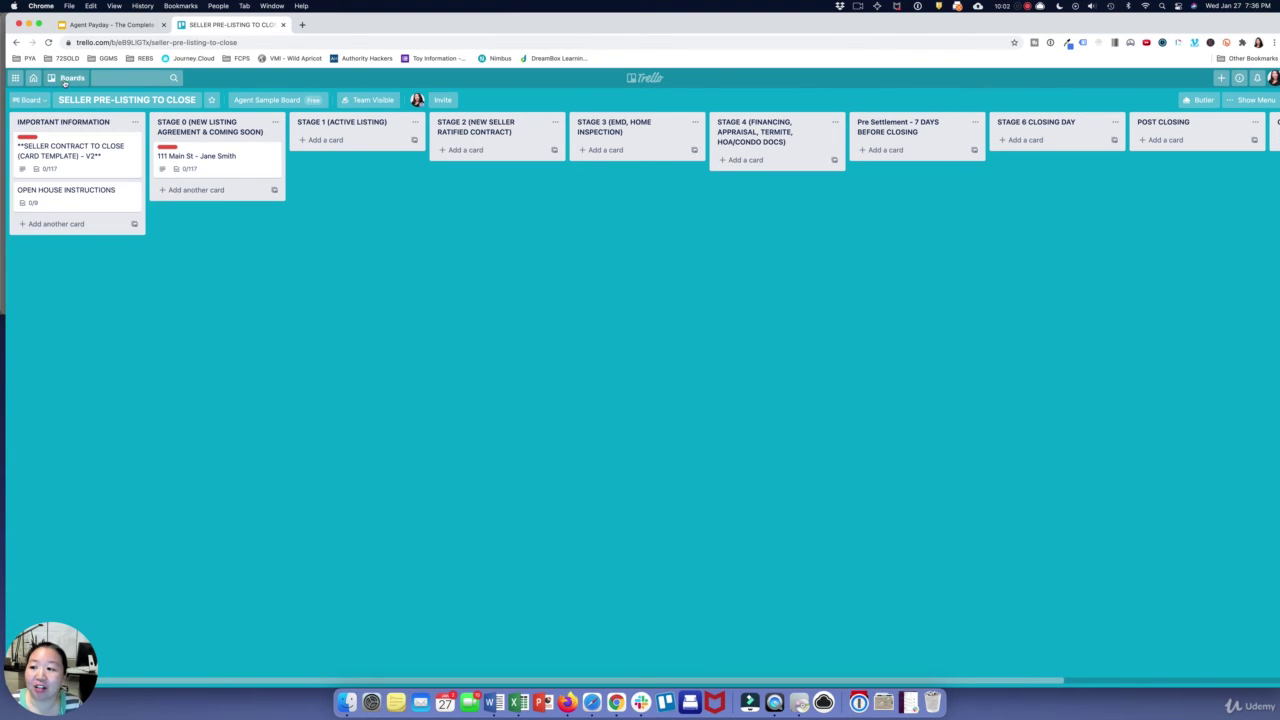
click(66, 78)
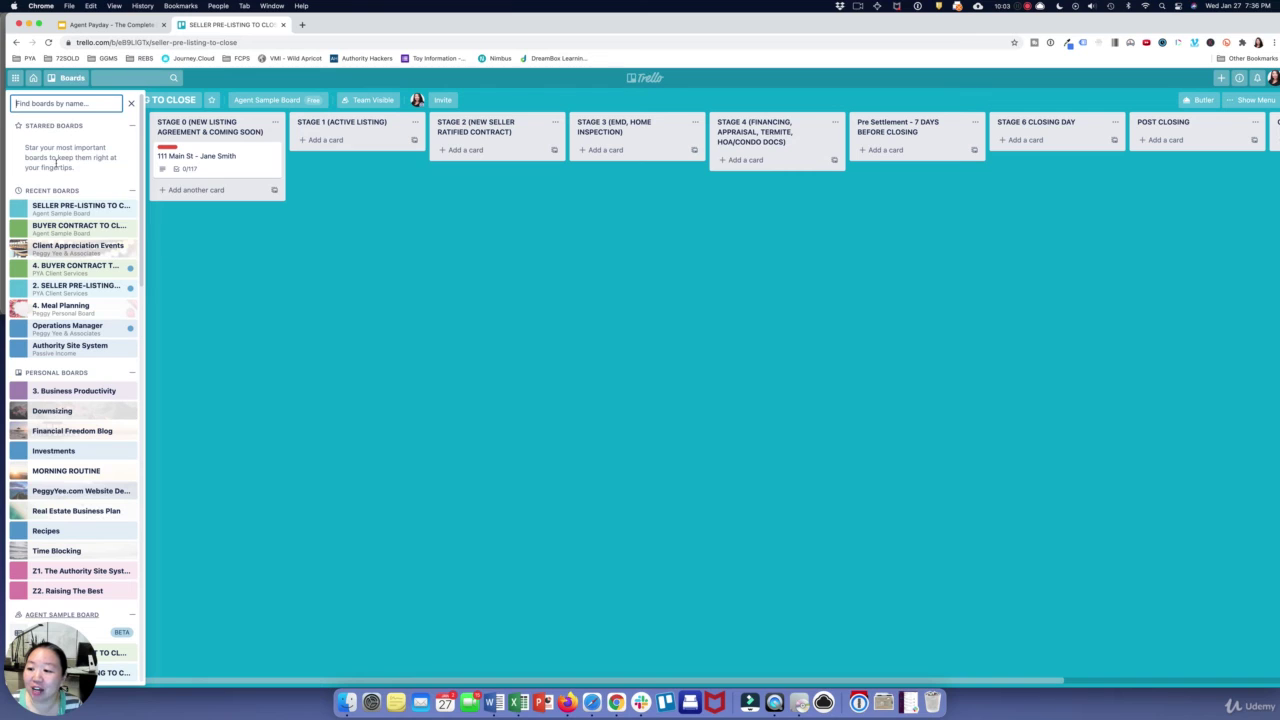
click(60, 226)
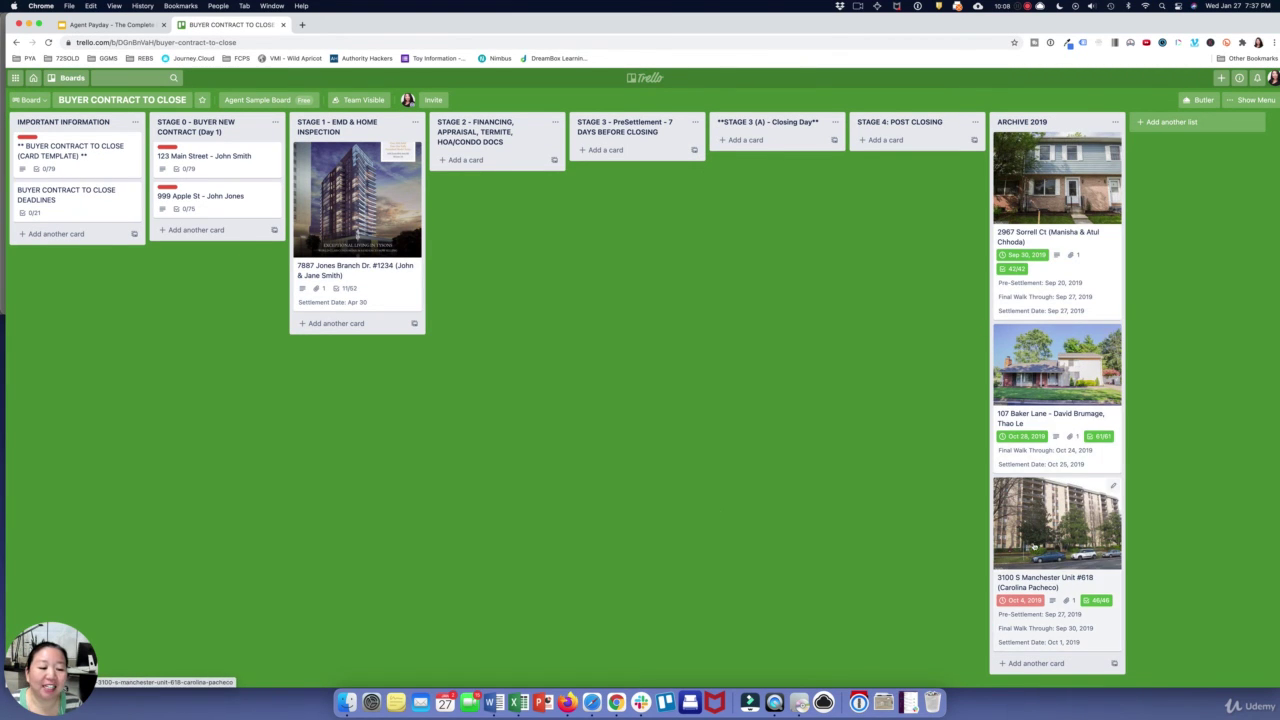
click(72, 78)
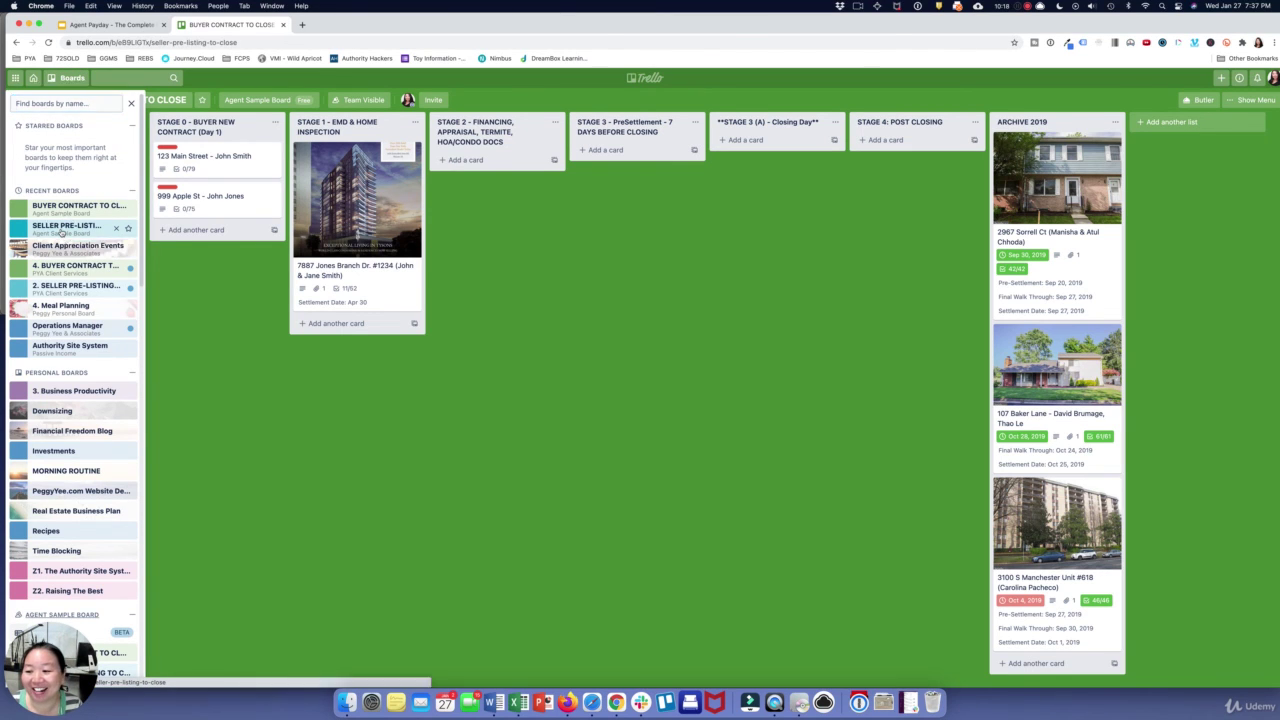
click(62, 228)
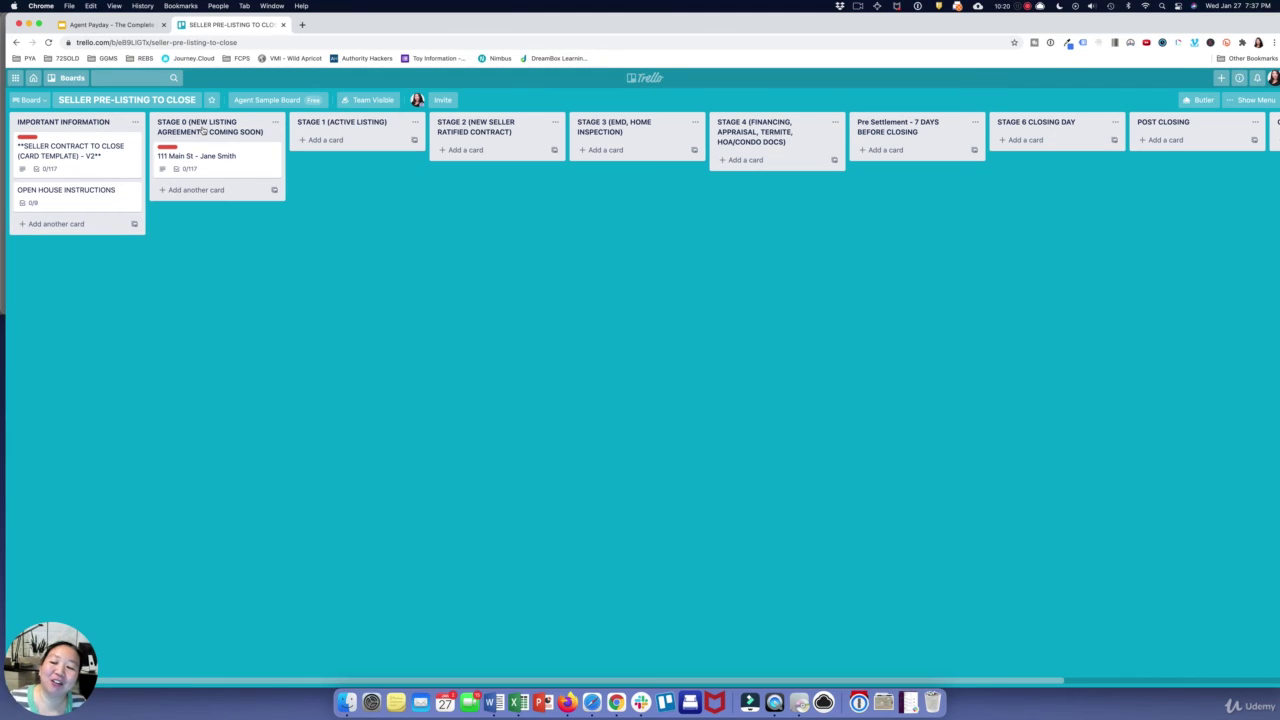